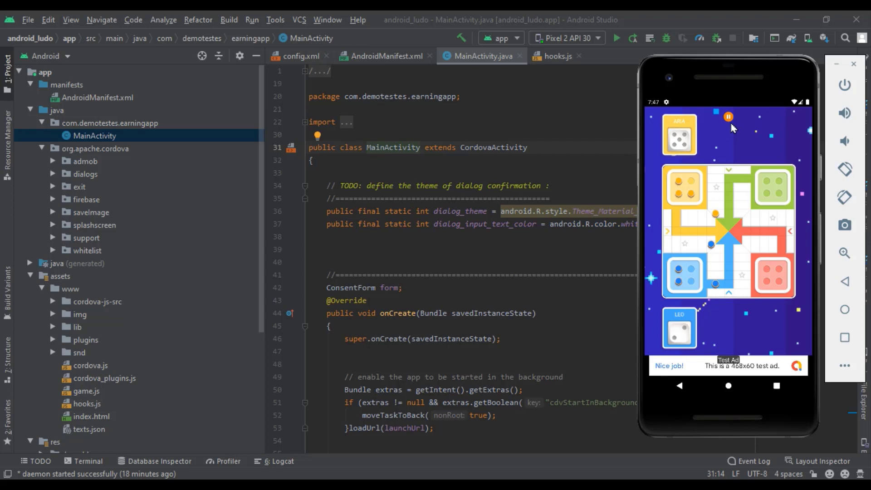
Quit the current game, make ARIA a computer player, start a new game and close the ad
left_click(729, 120)
left_click(703, 271)
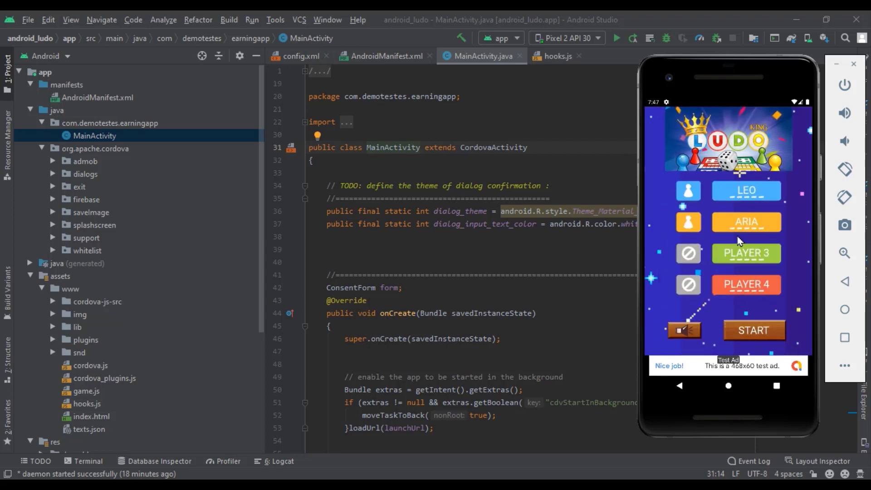
left_click(689, 224)
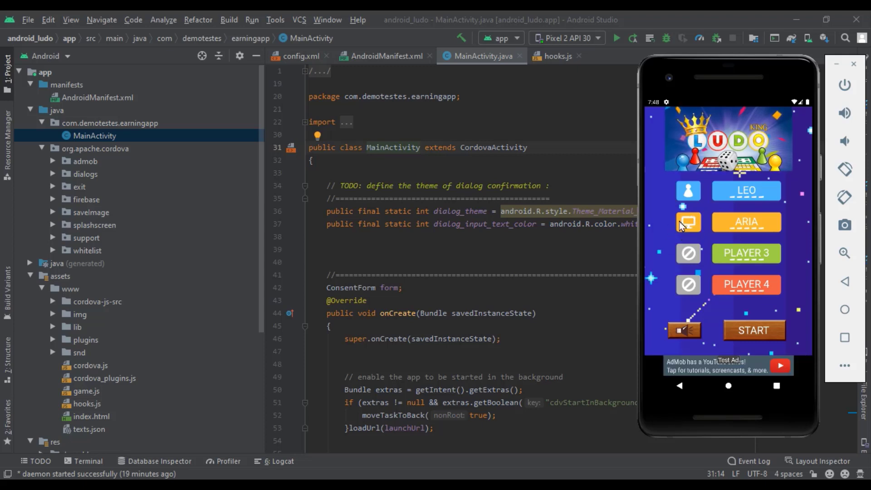
left_click(736, 332)
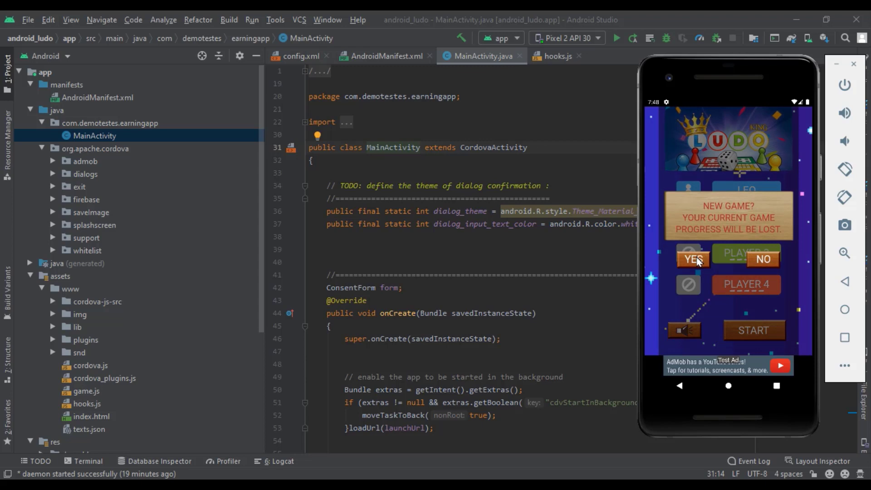
left_click(707, 354)
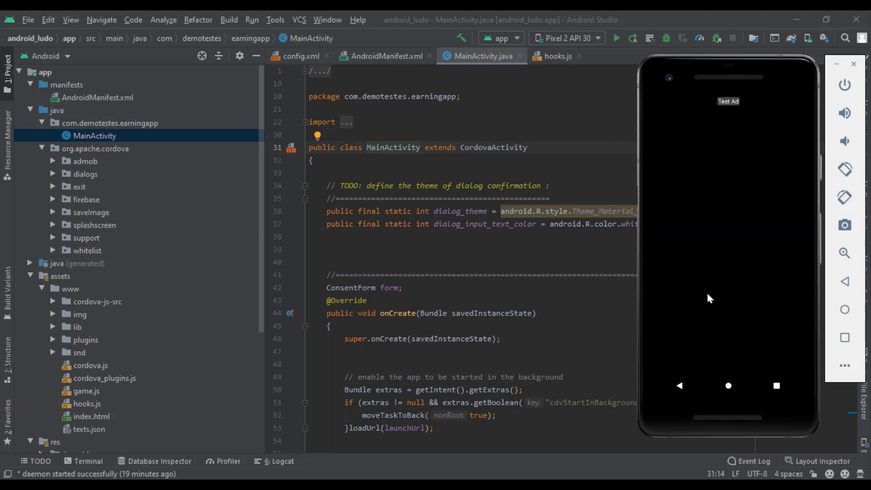
left_click(655, 107)
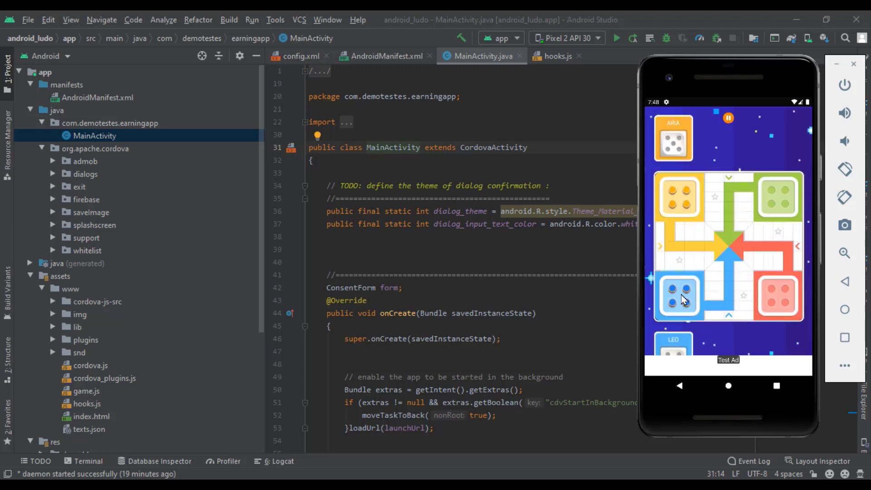
Roll LEO's die, bring a blue pawn onto the track, then quit to the main menu
left_click(681, 338)
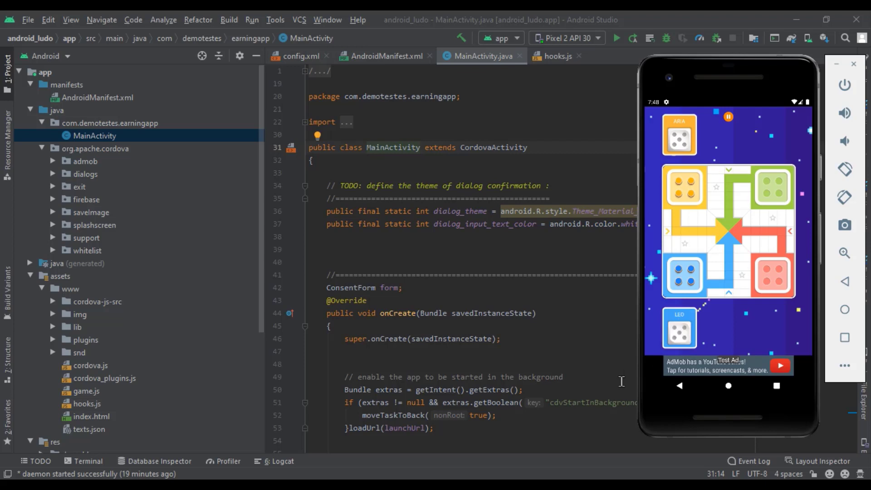
left_click(685, 349)
left_click(690, 292)
left_click(679, 341)
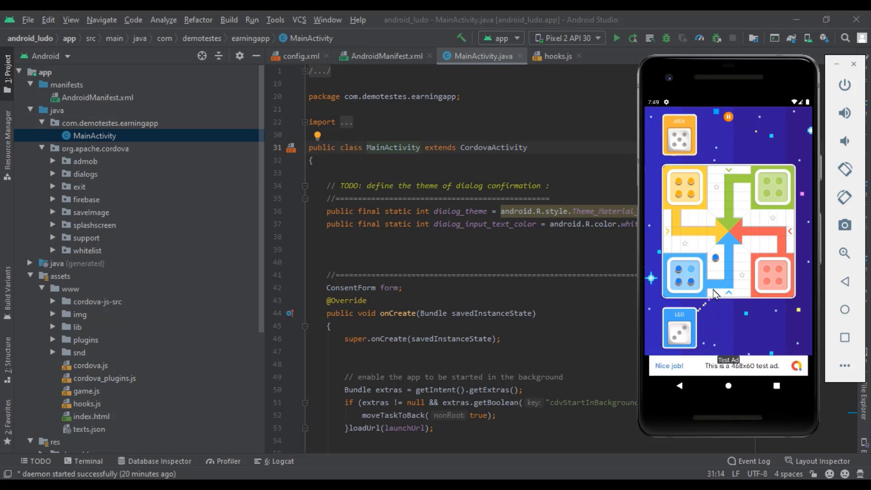
left_click(729, 119)
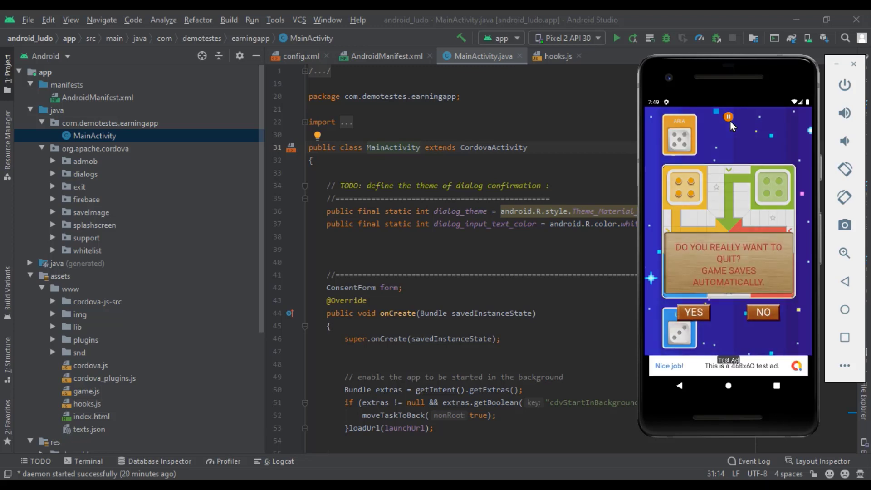
left_click(693, 271)
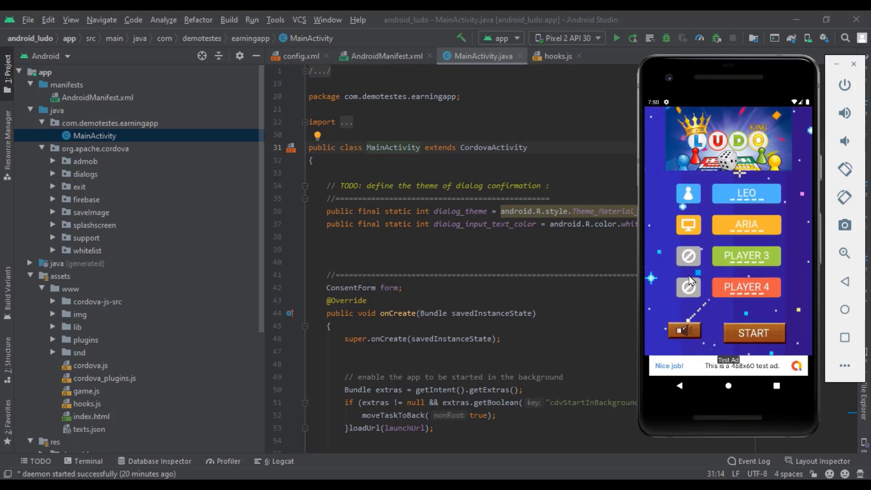
Set ARIA, PLAYER 3 and PLAYER 4 as human players and start a four-player game
left_click(689, 222)
left_click(689, 254)
left_click(688, 285)
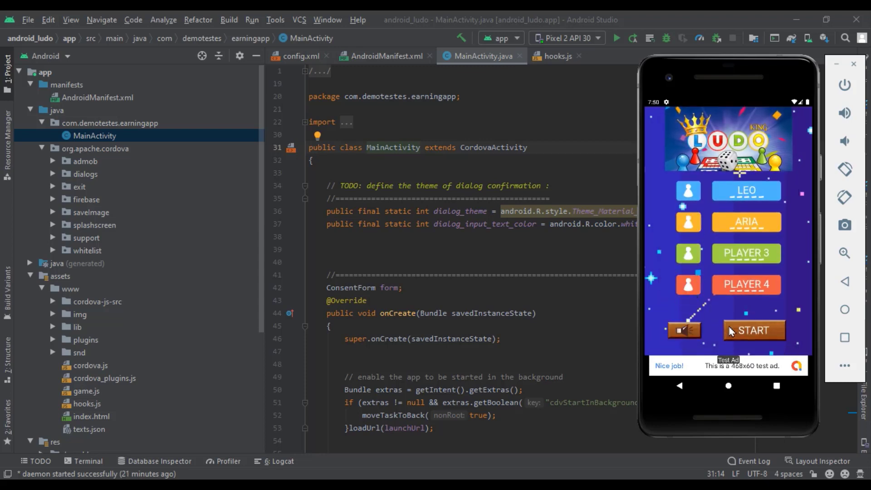
left_click(751, 330)
left_click(694, 260)
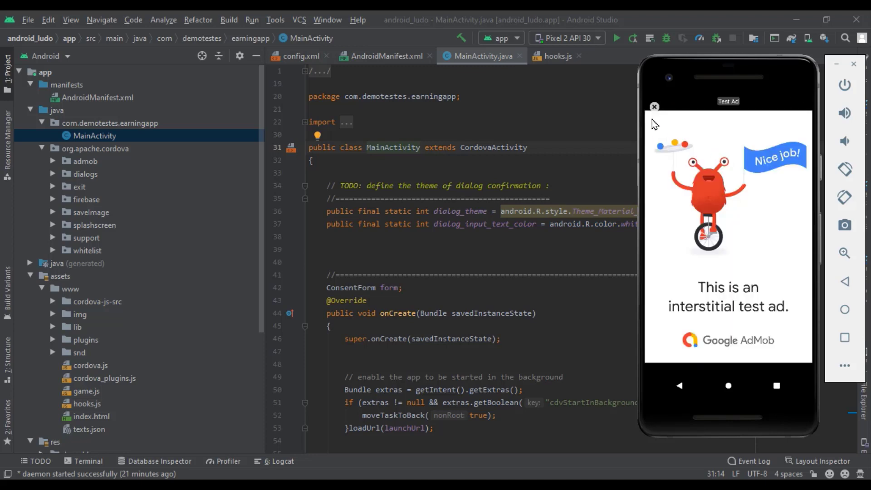
Close the test ad, roll PLAYER 3's die to bring a red token out, and roll PLAYER 4's die
left_click(654, 108)
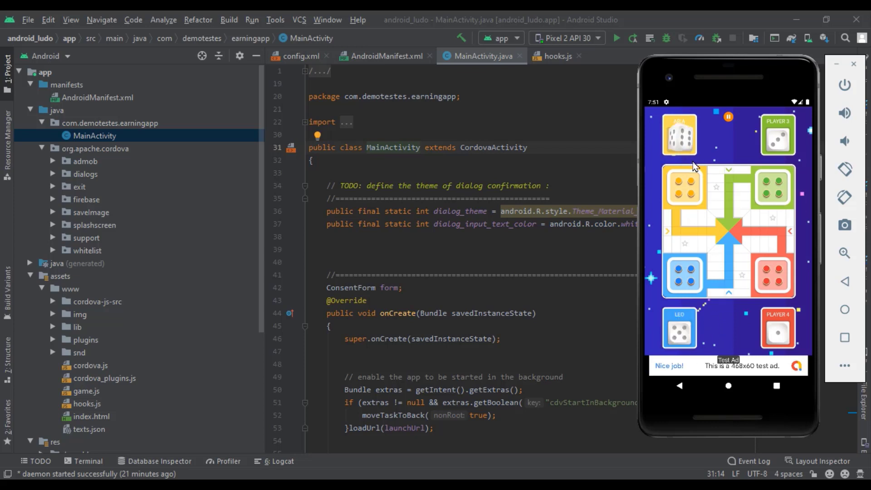
left_click(778, 136)
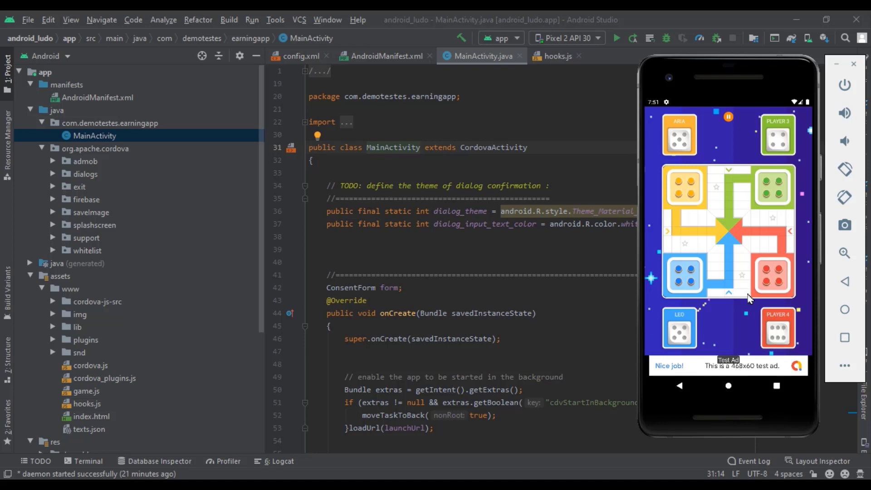
left_click(766, 273)
left_click(774, 336)
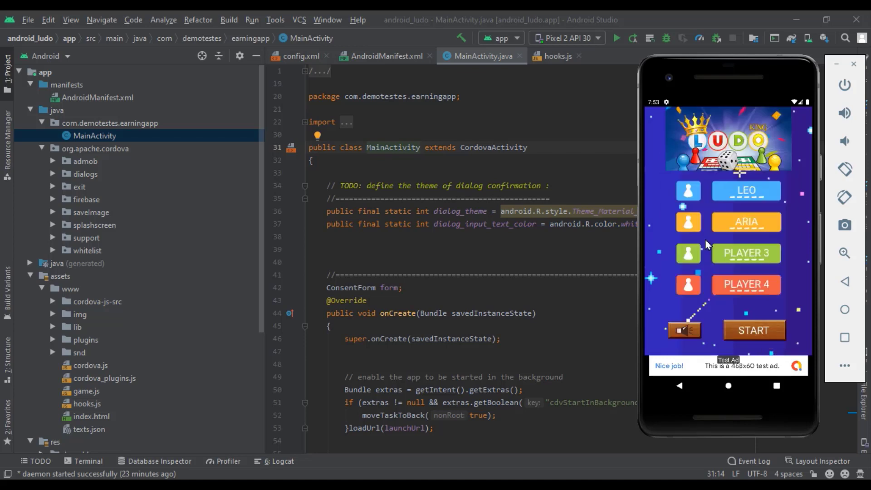
Switch ARIA, PLAYER 3 and PLAYER 4 to computer, start a new game and dismiss the ad
left_click(695, 229)
left_click(691, 256)
left_click(691, 287)
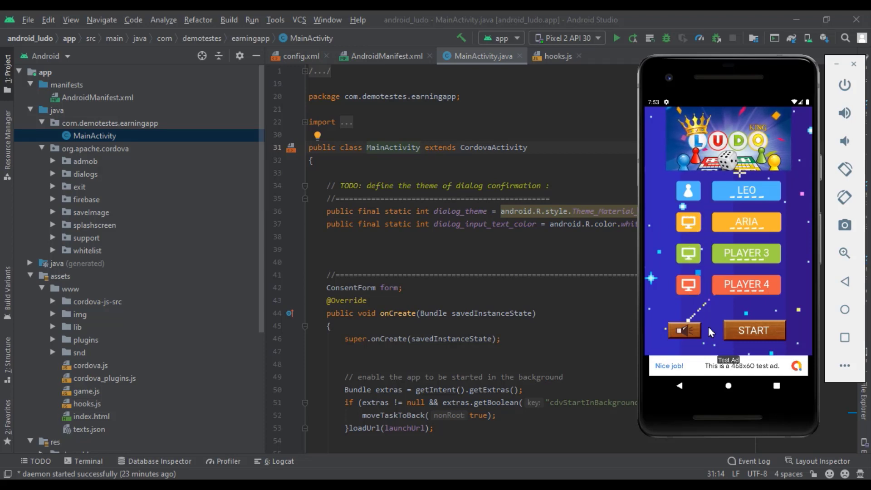
left_click(732, 330)
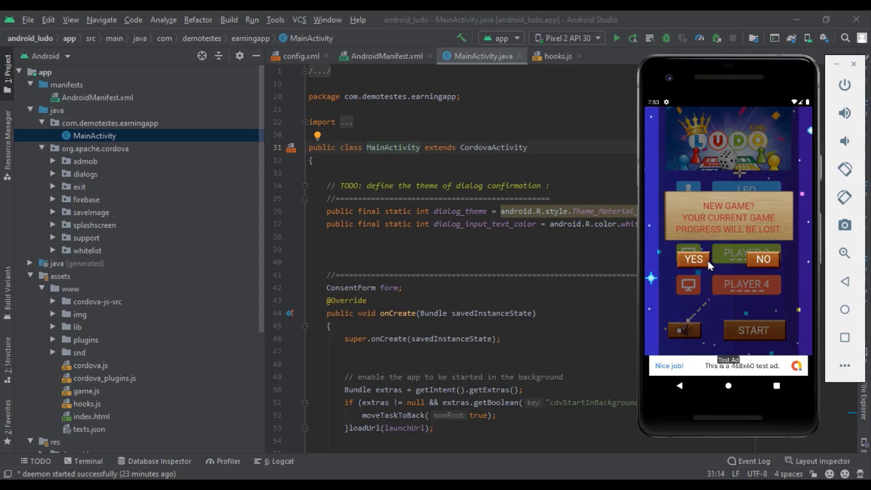
left_click(706, 261)
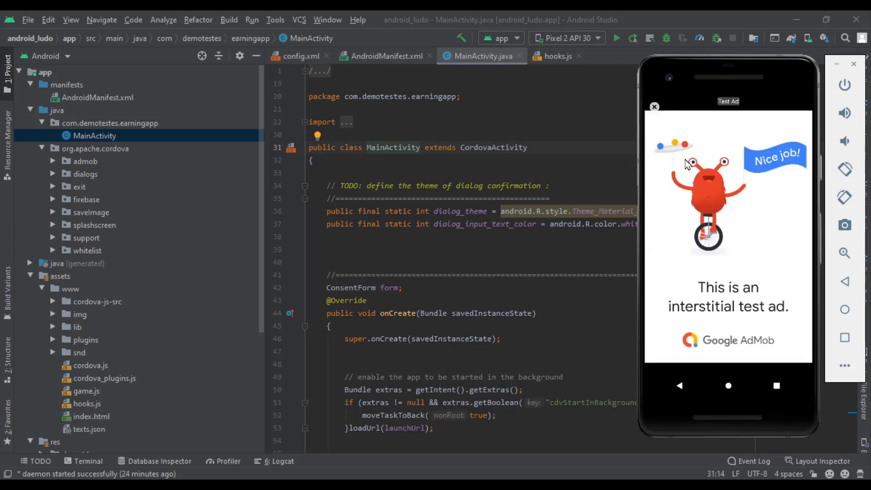
key("Escape")
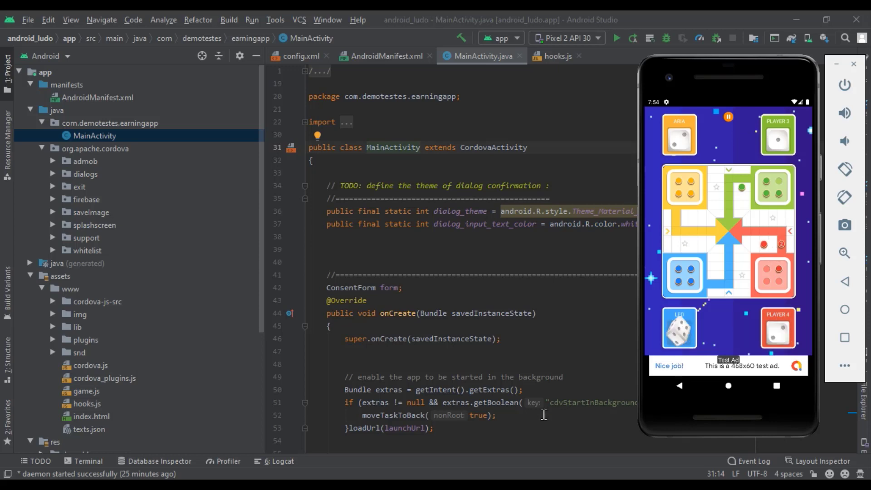
Roll LEO's die, advance a blue token, then quit the game to the main menu
left_click(684, 344)
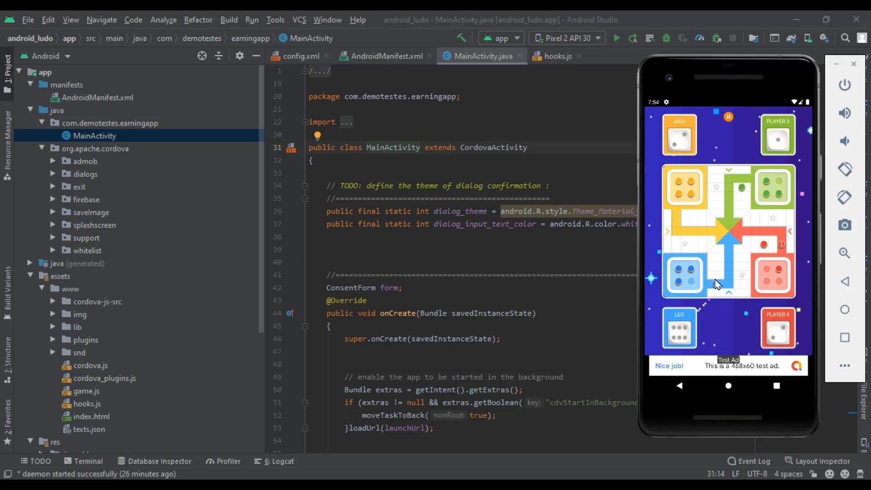
left_click(679, 341)
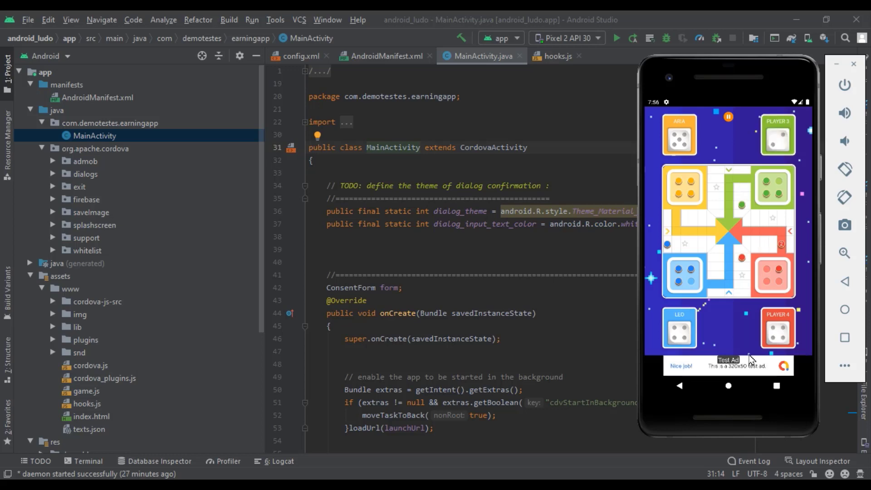
left_click(680, 386)
left_click(693, 270)
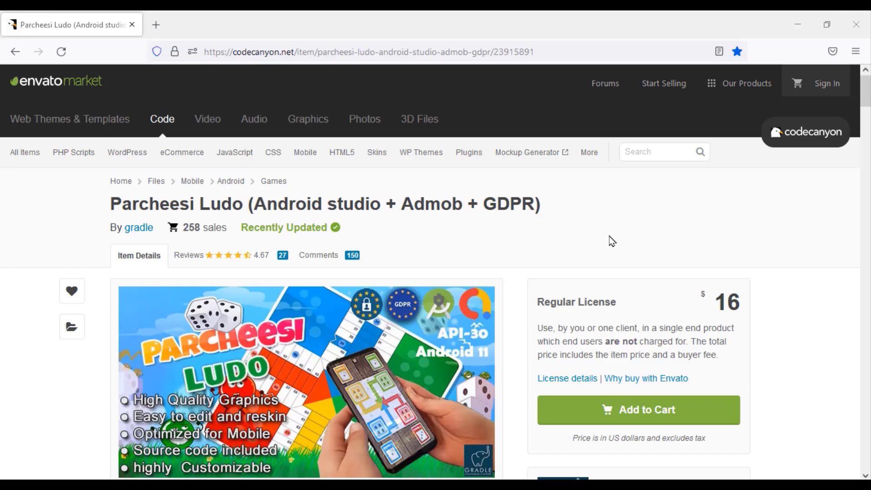
Browse the Parcheesi Ludo listing and bring up the Envato Sign In form
scroll(612, 241, "down", 2)
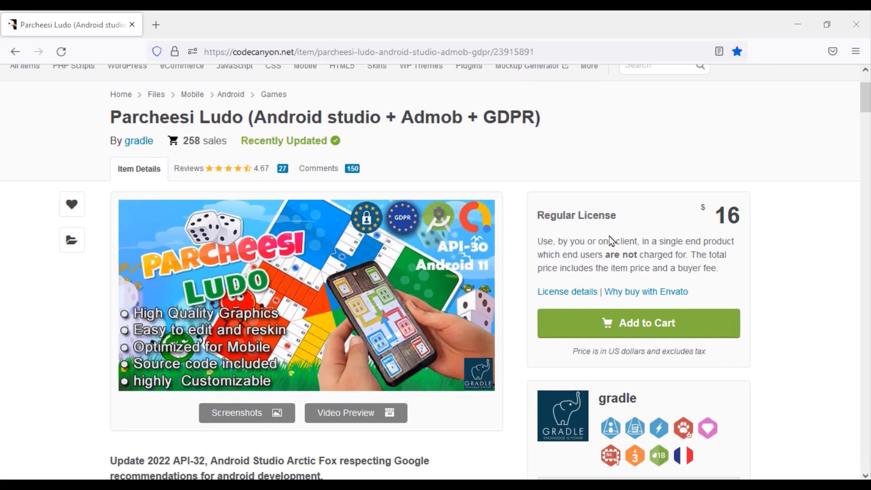
scroll(613, 240, "down", 1)
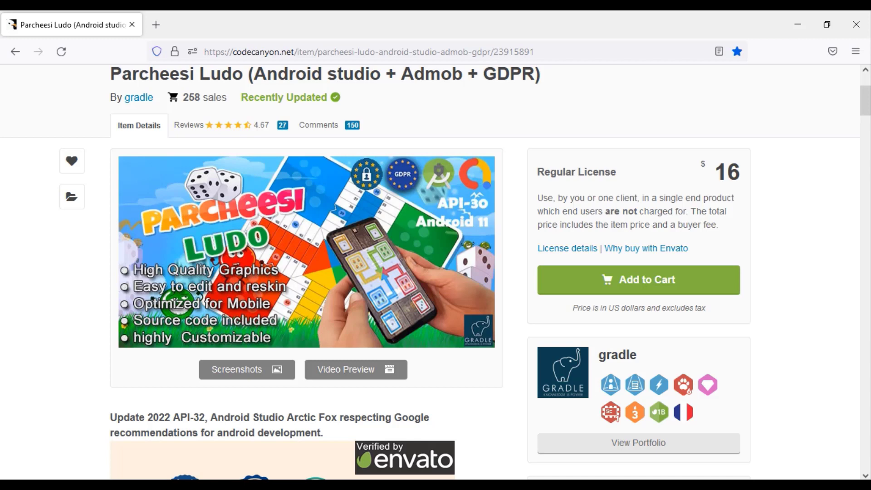
scroll(410, 416, "up", 3)
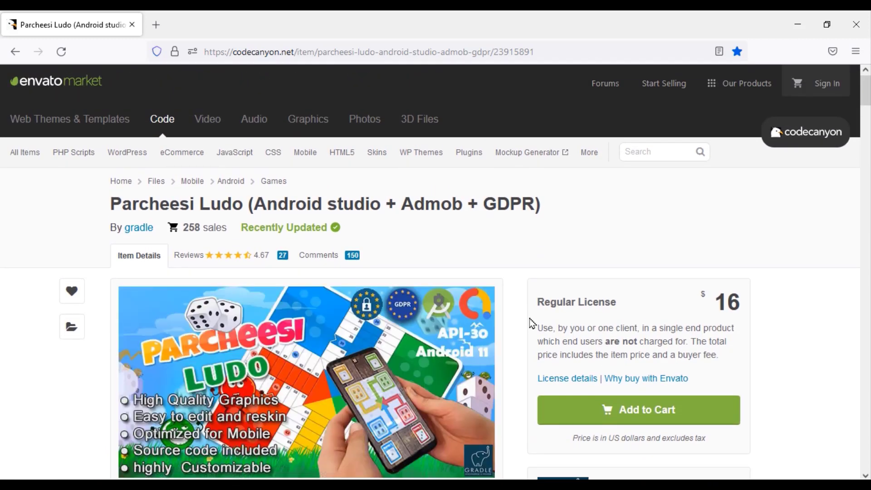
left_click(531, 323)
left_click(827, 85)
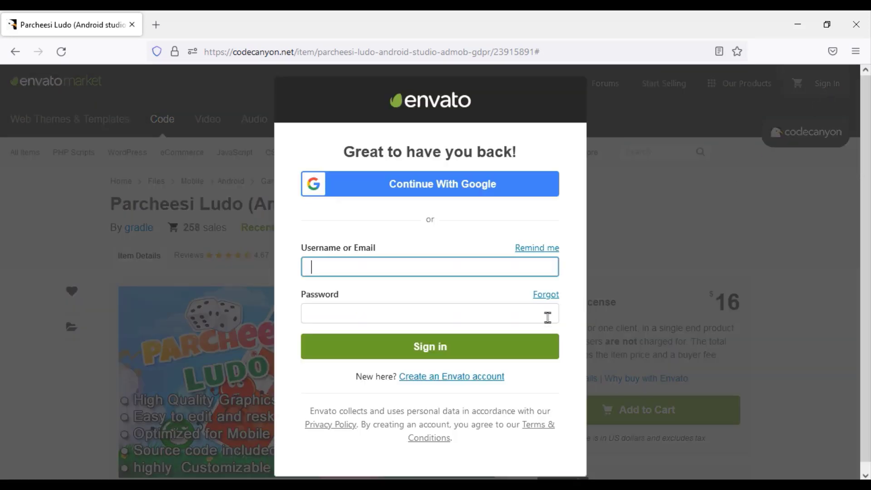
Look at the Create an Envato account form, then return to the sign-in form
left_click(500, 369)
scroll(438, 326, "down", 3)
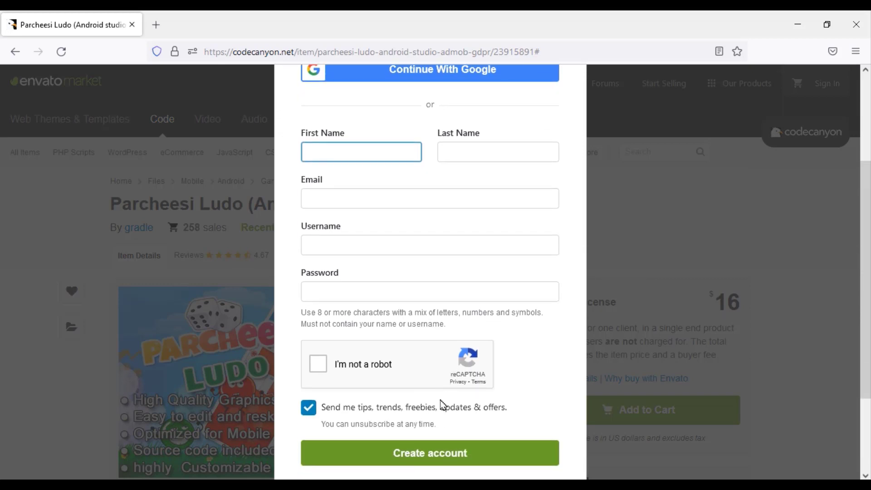
scroll(440, 404, "up", 2)
scroll(444, 390, "down", 4)
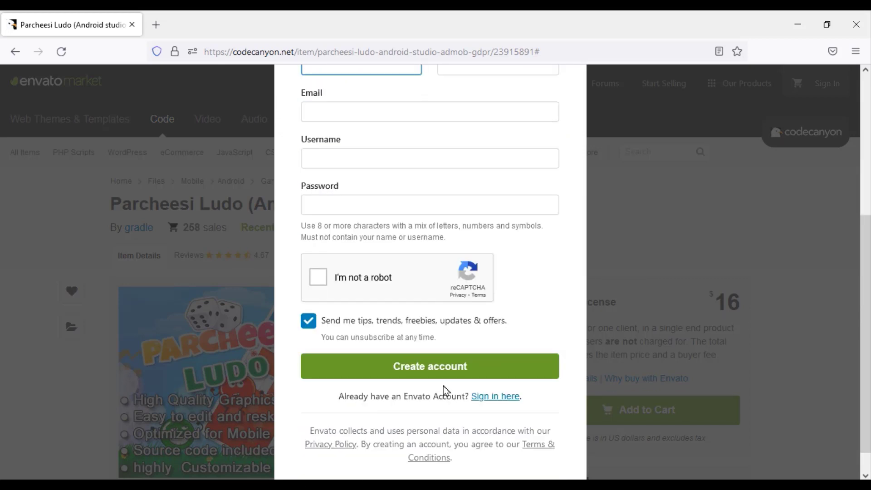
left_click(494, 396)
Enter the account username and password and sign in to Envato
type("codetai")
left_click(390, 304)
type("*************")
left_click(415, 344)
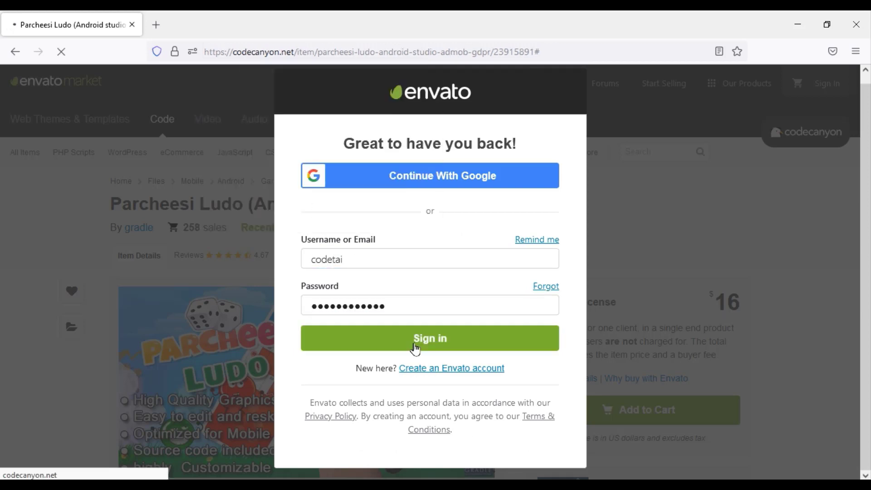
scroll(635, 290, "down", 2)
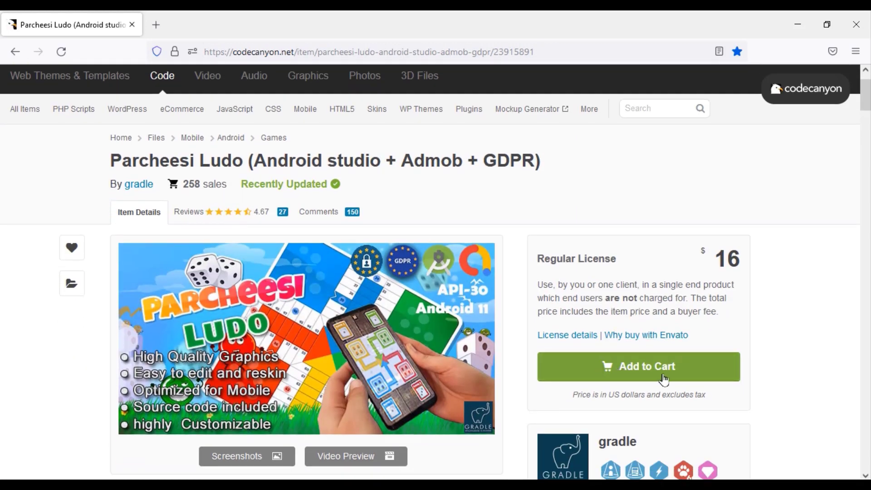
Add Parcheesi Ludo to the cart, go to checkout, and choose PayPal instead of card payment
left_click(647, 381)
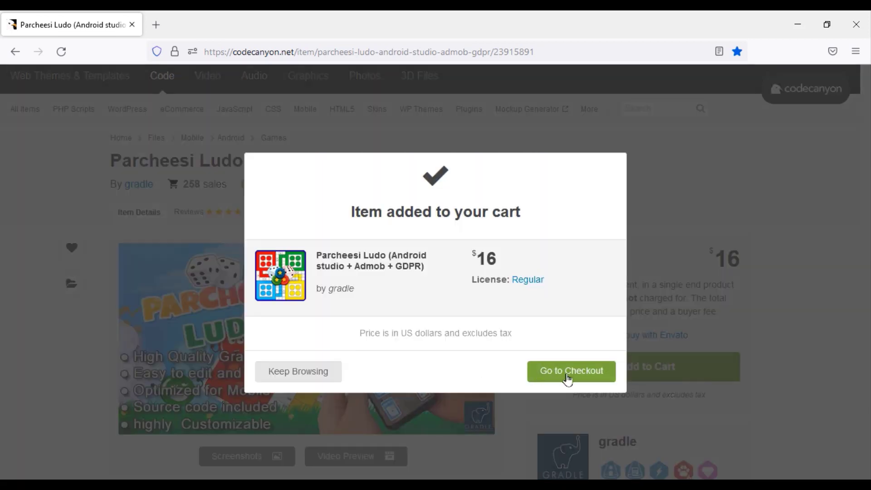
left_click(556, 376)
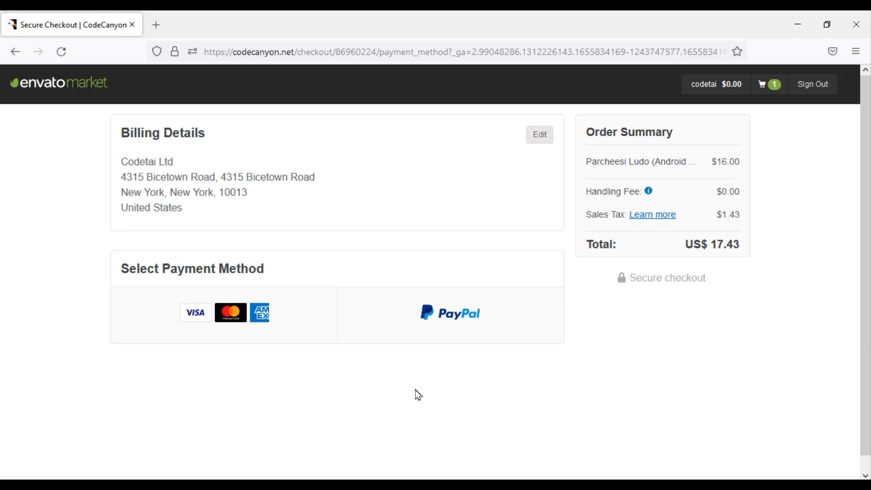
left_click(241, 320)
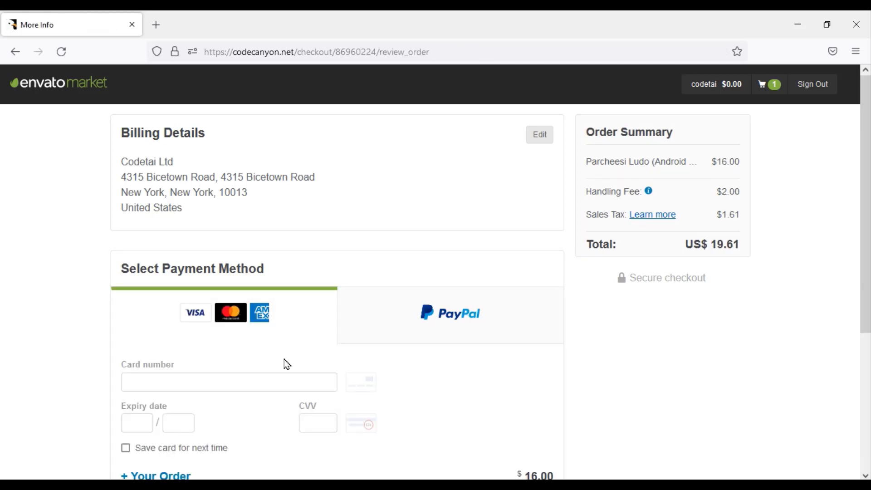
scroll(287, 364, "down", 5)
scroll(287, 364, "up", 1)
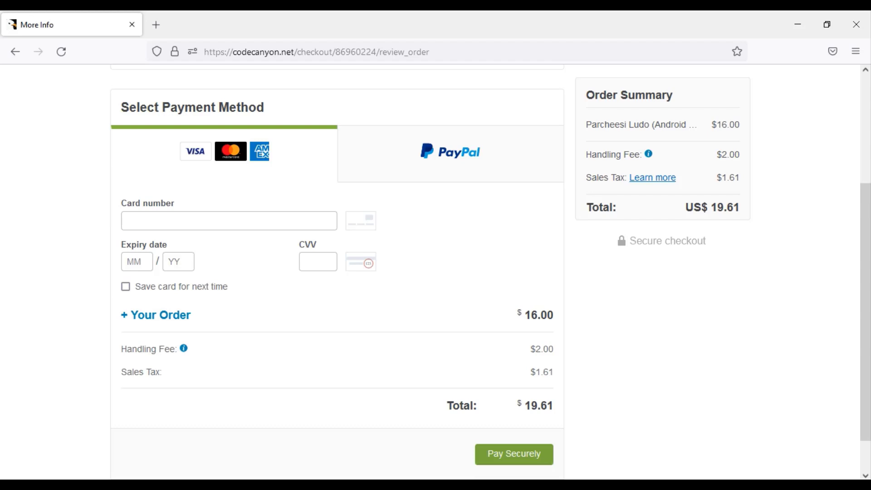
left_click(461, 172)
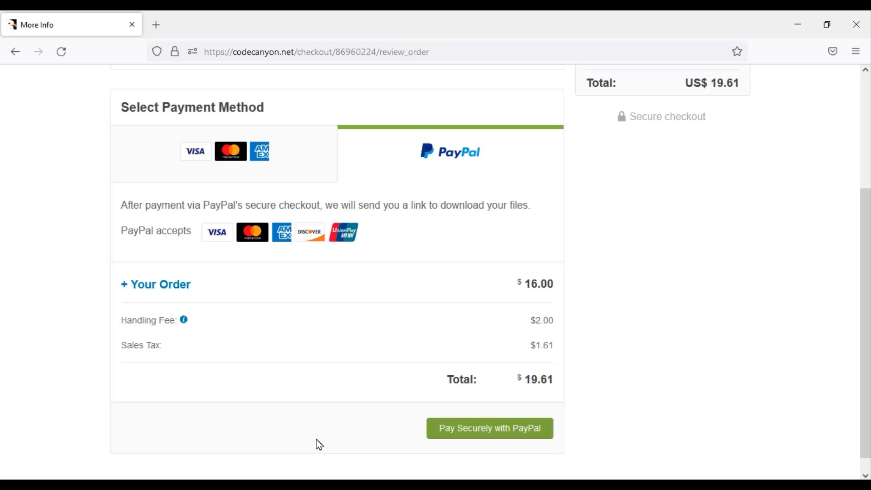
Continue to the Pay with PayPal login page for the US$ 19.61 order, then close it
left_click(459, 436)
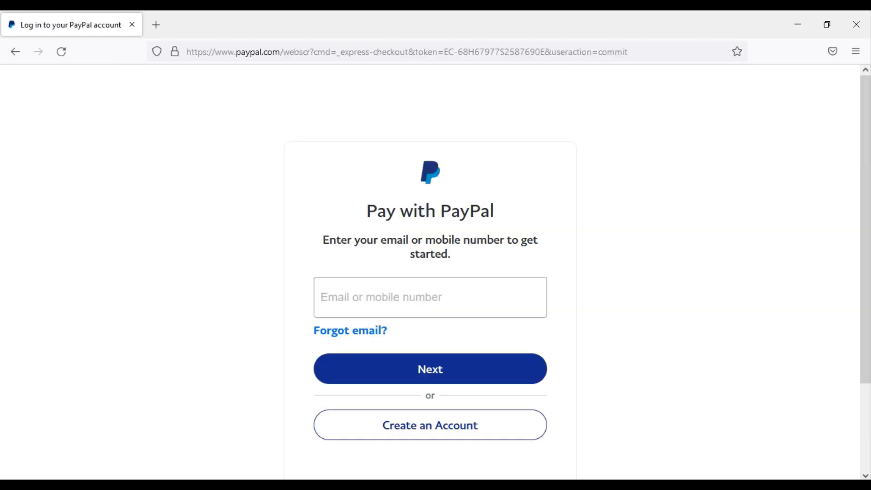
scroll(434, 346, "down", 1)
scroll(432, 347, "up", 1)
scroll(432, 345, "down", 2)
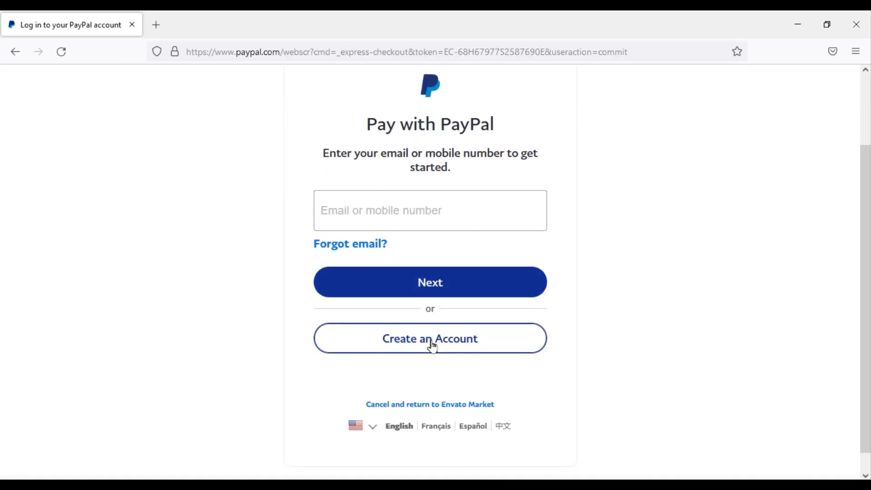
scroll(434, 346, "up", 2)
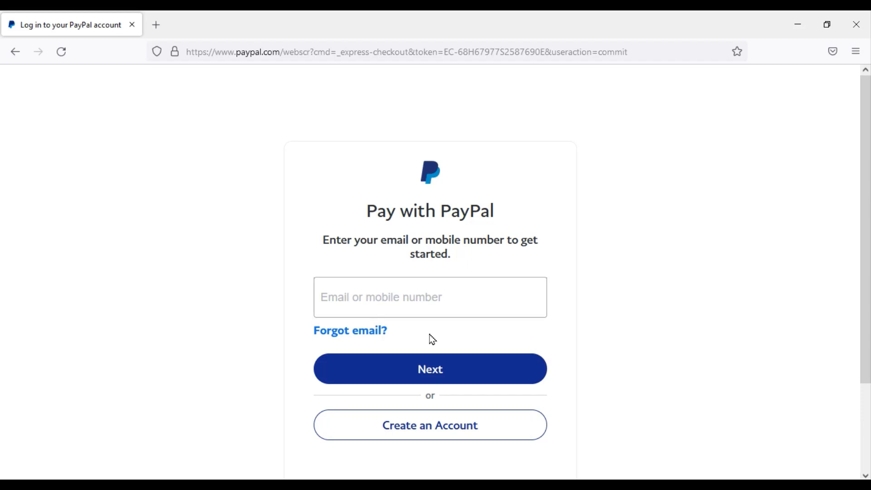
key("ctrl+w")
Search the web for 'android studio' and open the Download Android Studio page
left_click(280, 49)
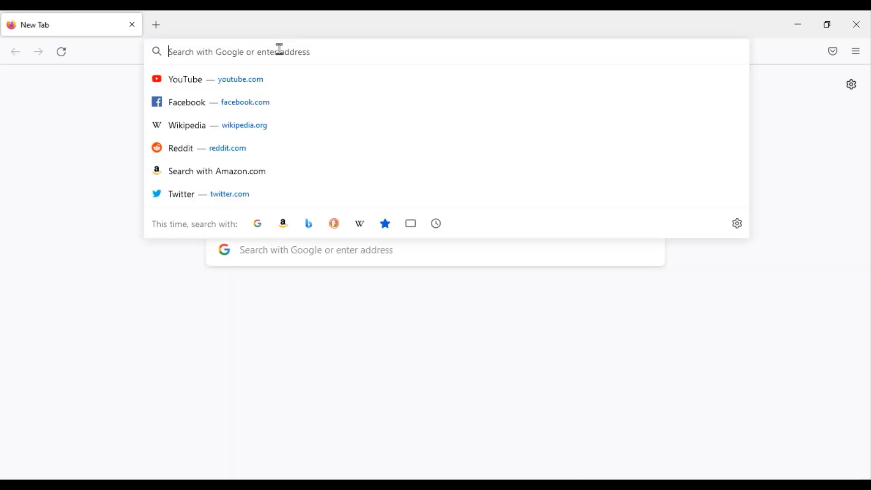
type("androi")
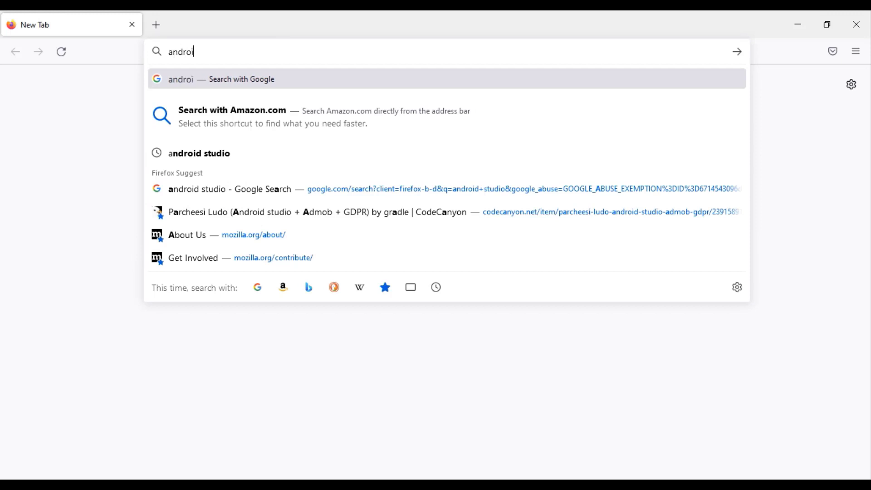
type("d studio")
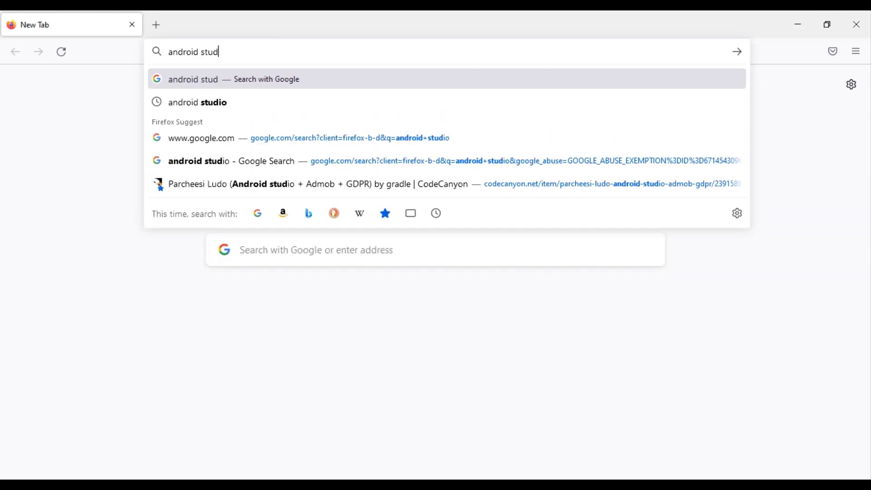
key("Return")
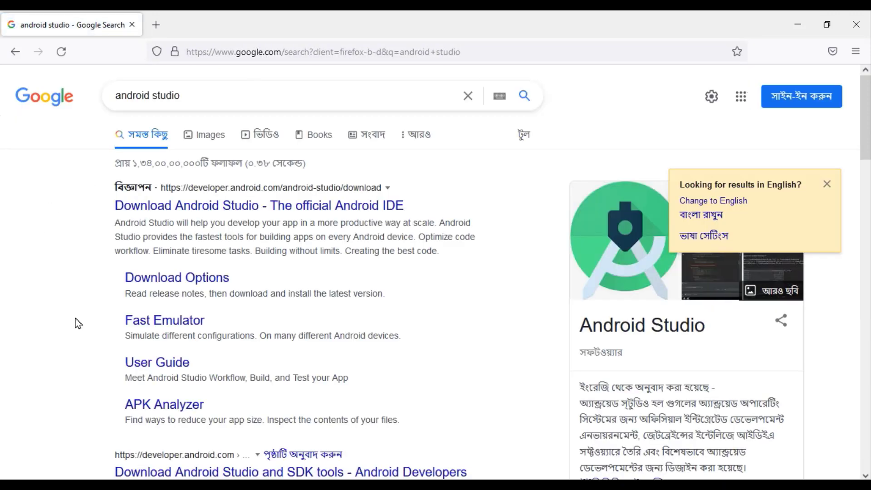
scroll(171, 365, "down", 2)
scroll(172, 364, "down", 1)
left_click(184, 385)
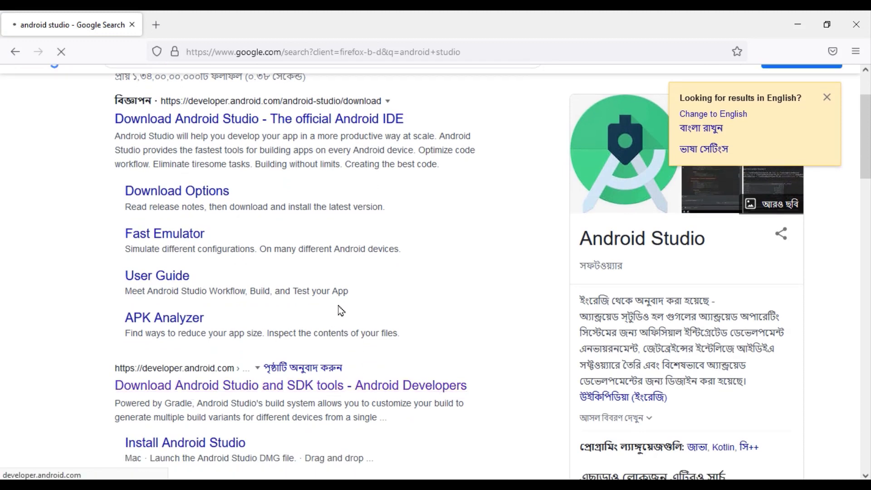
Accept the license and start the android-studio-2021.2.1.15-windows.exe download, then cancel it
scroll(341, 311, "down", 1)
scroll(326, 311, "up", 1)
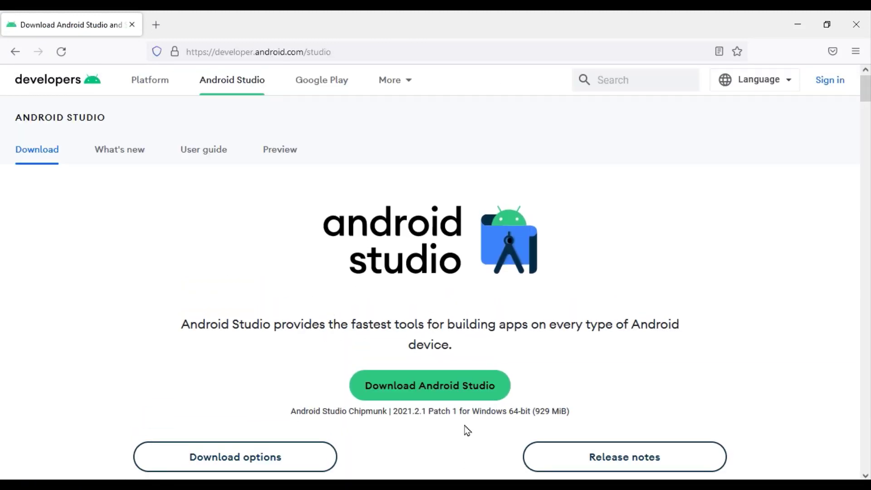
left_click(408, 390)
scroll(193, 419, "down", 15)
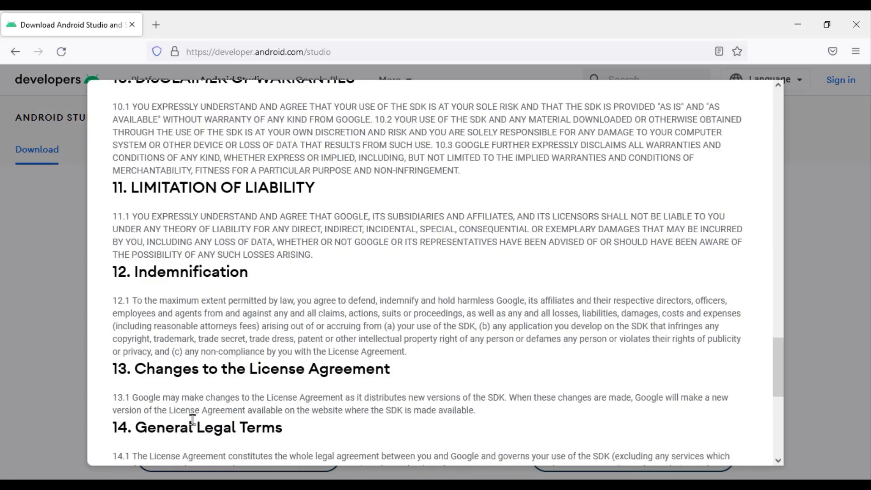
scroll(193, 420, "down", 5)
left_click(117, 356)
left_click(282, 392)
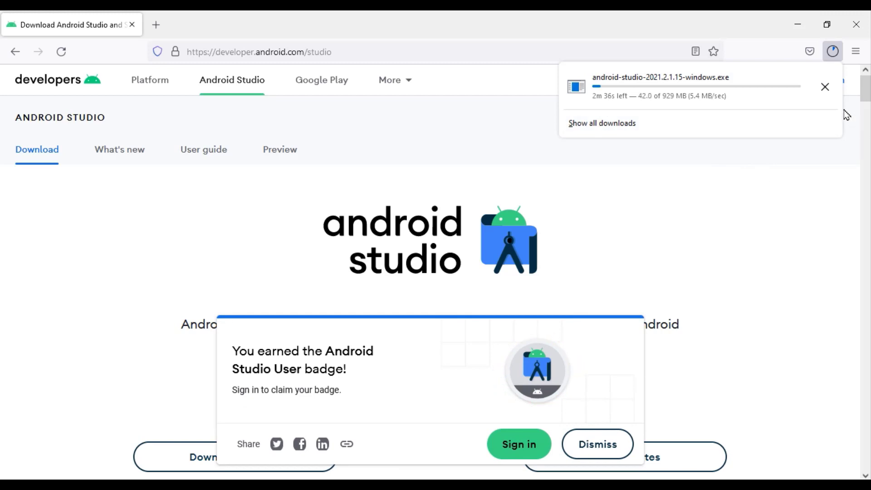
left_click(825, 87)
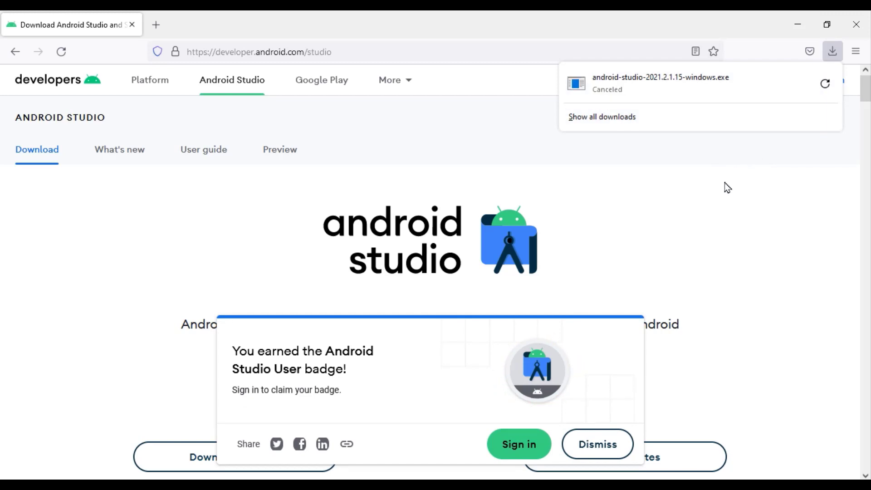
left_click(308, 309)
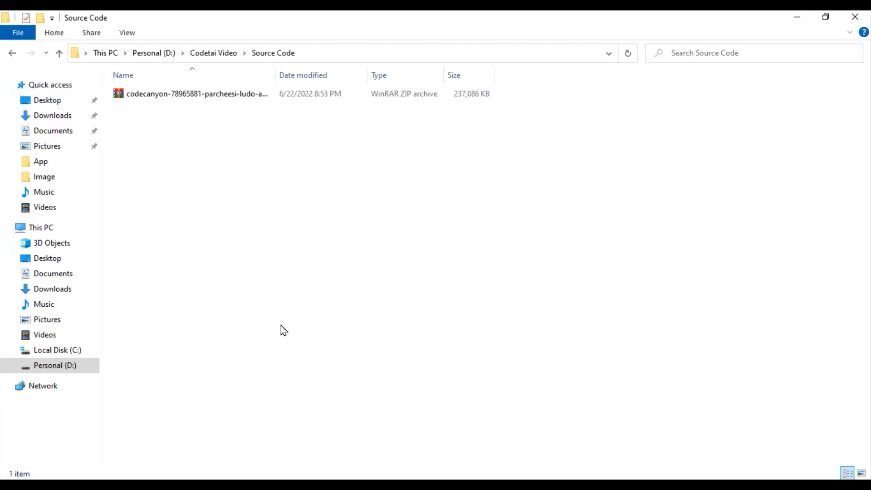
Extract the source-code ZIP and drag android_ludo from ludo_main_files into Android Studio
left_click(211, 101)
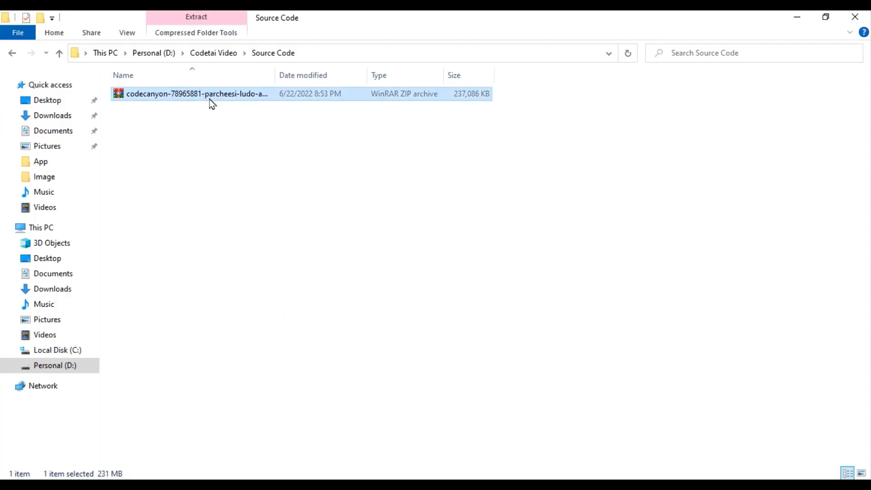
right_click(211, 102)
left_click(248, 159)
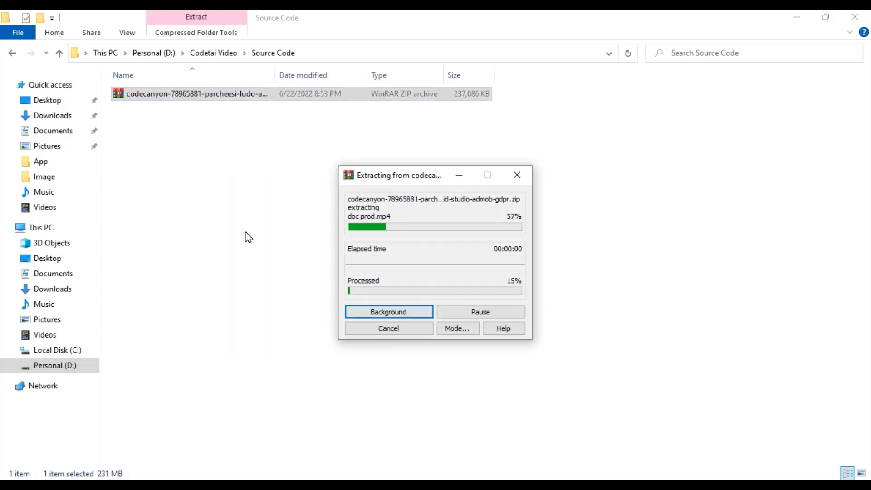
double_click(251, 94)
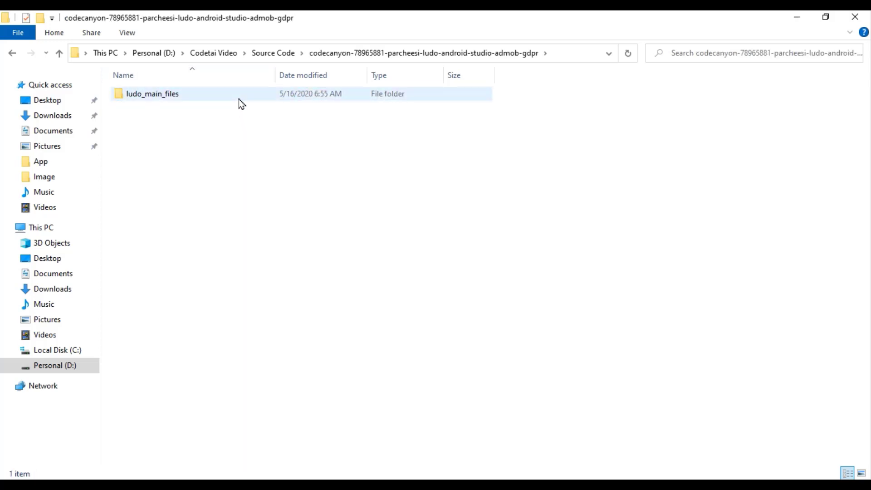
double_click(239, 96)
left_click(175, 96)
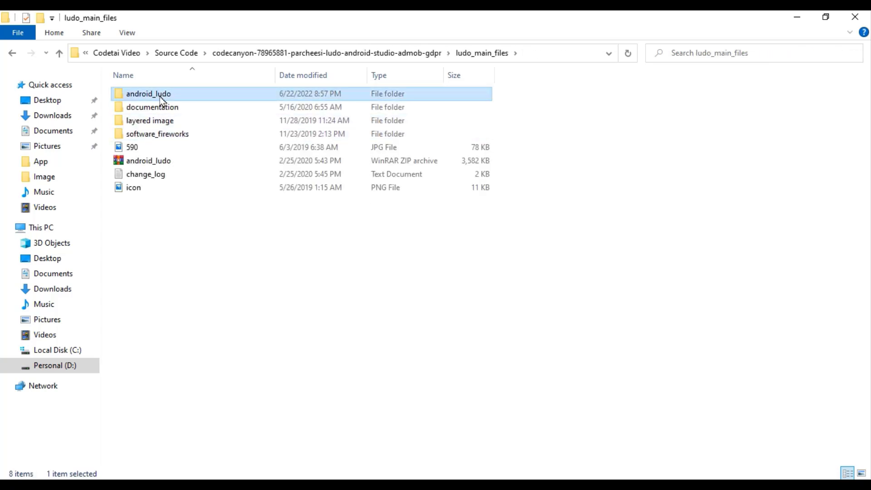
left_click_drag(166, 97, 328, 217)
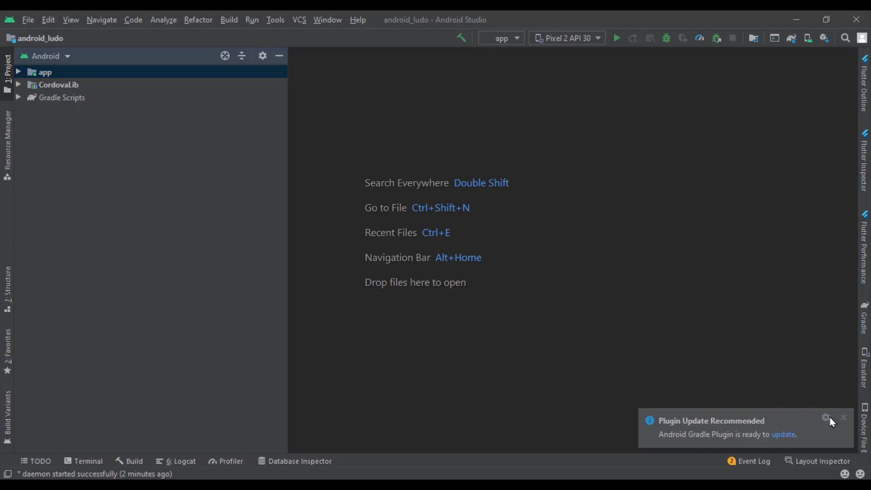
Launch the Pixel 2 API 30 emulator and build and run the Ludo app on it
left_click(843, 417)
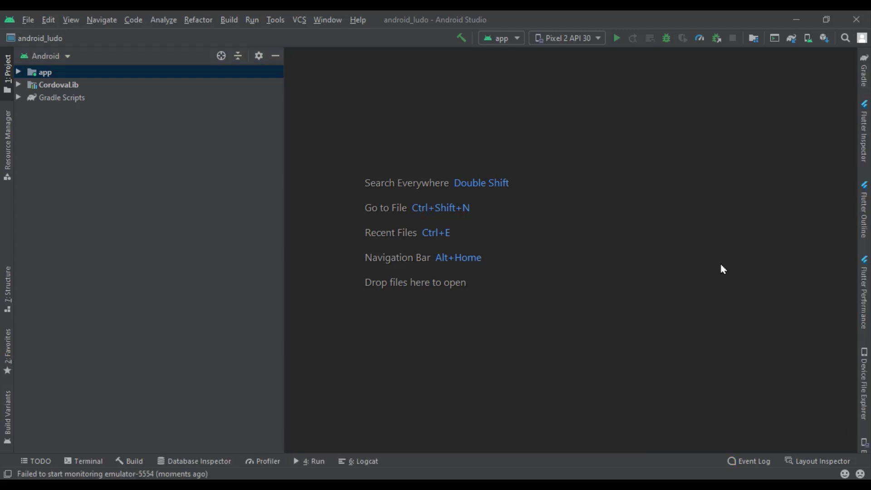
left_click(809, 38)
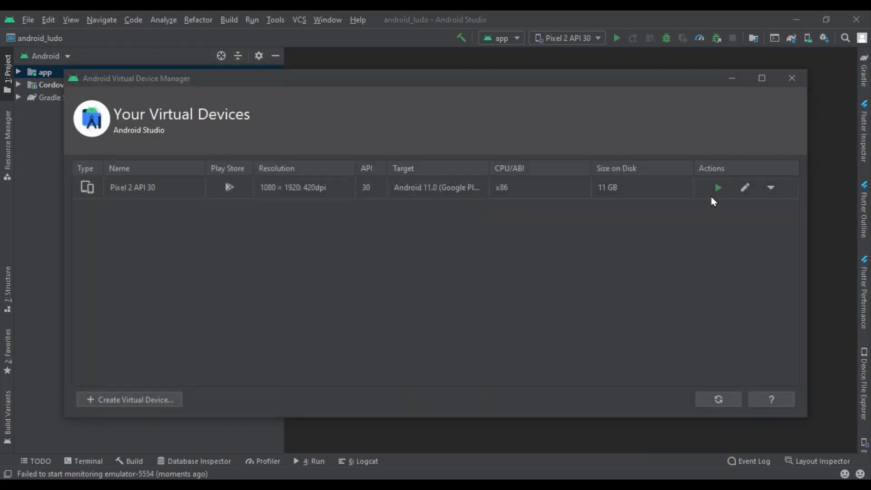
left_click(718, 189)
left_click(792, 78)
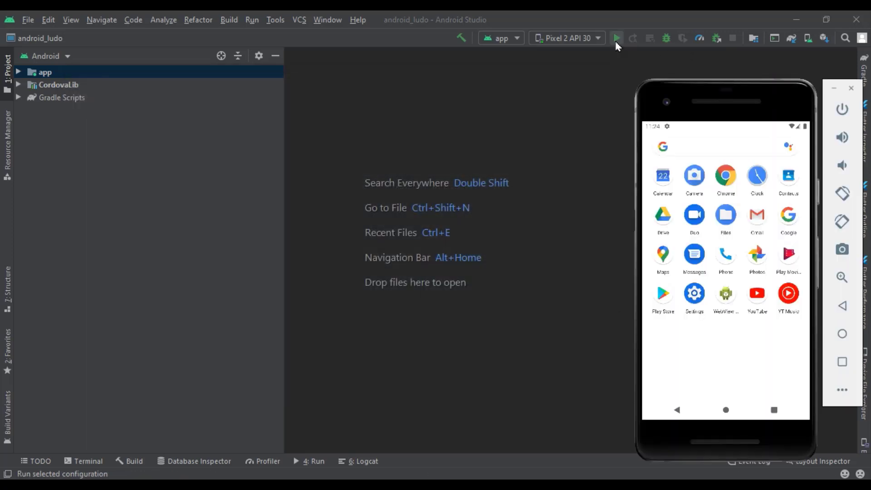
left_click(616, 39)
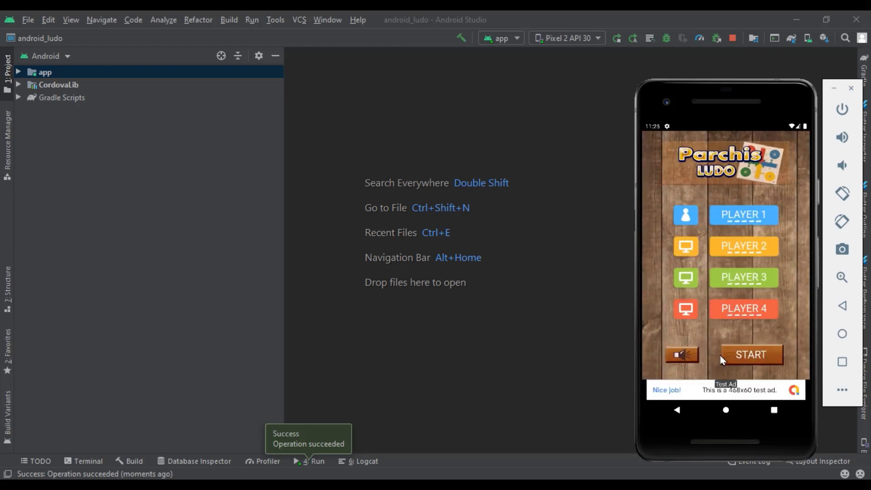
Go to the emulator home screen, open the app drawer, and expand the project's app module
left_click(725, 411)
left_click_drag(723, 415, 772, 195)
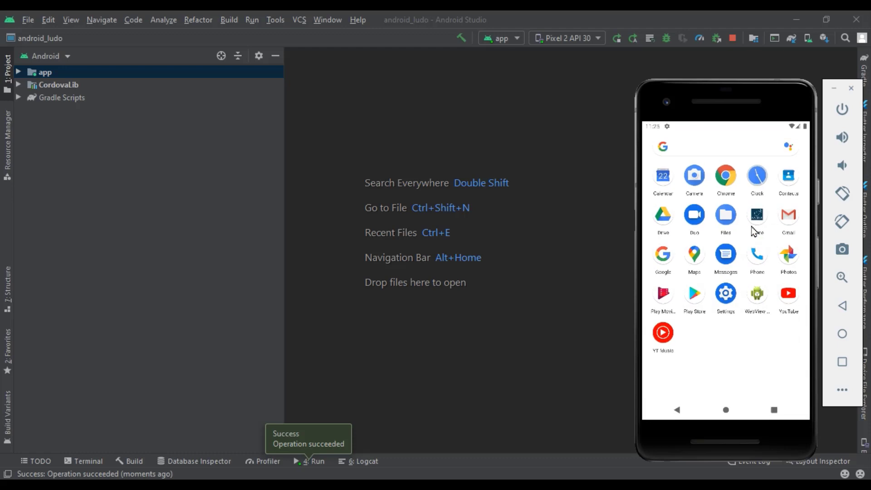
left_click(19, 72)
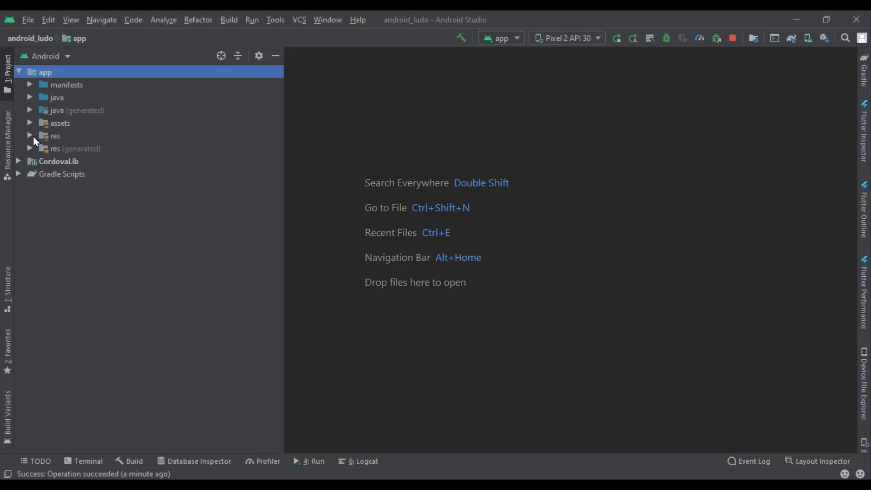
Expand res > mipmap > icon and open the hdpi, ldpi and xxhdpi icon.png images
left_click(31, 136)
left_click(41, 149)
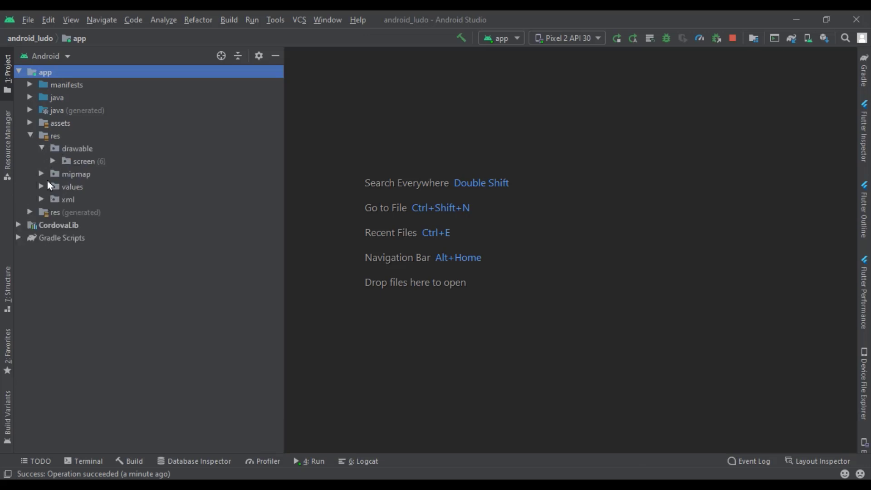
left_click(42, 174)
left_click(53, 187)
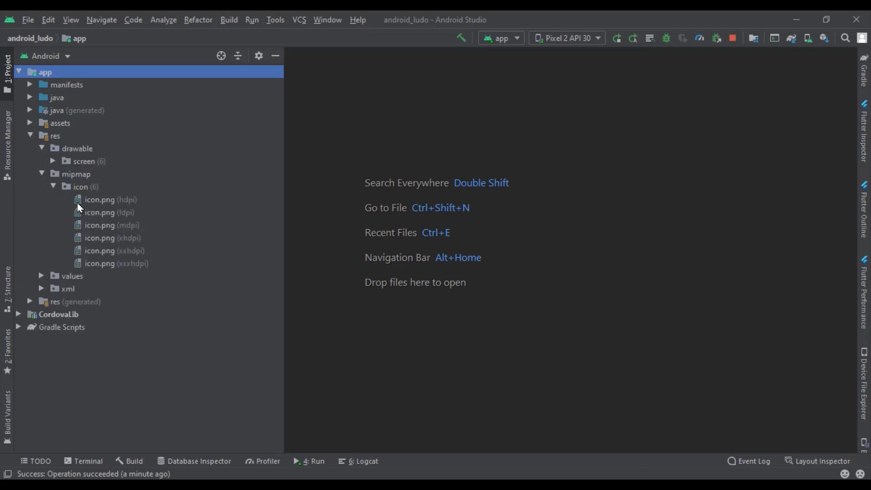
left_click(122, 205)
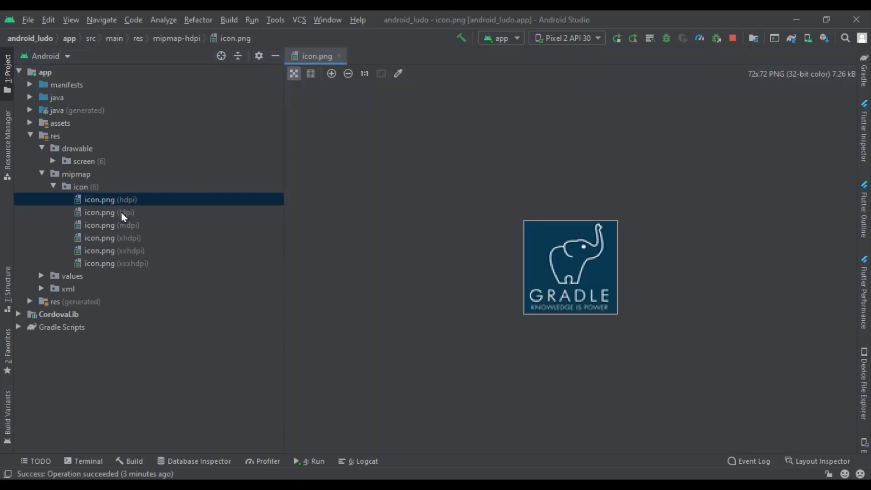
double_click(123, 212)
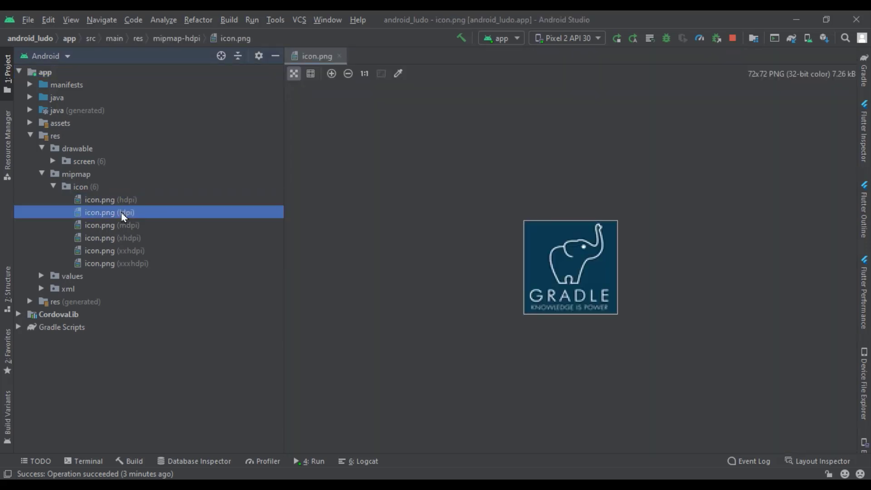
double_click(123, 239)
double_click(129, 251)
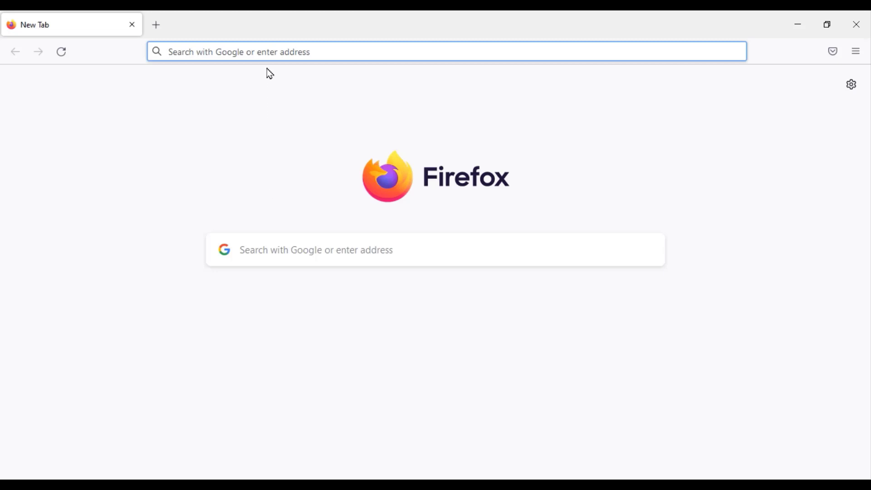
Load appicon.co and deselect the iPhone, iPad, watchOS and macOS icon sets
left_click(266, 52)
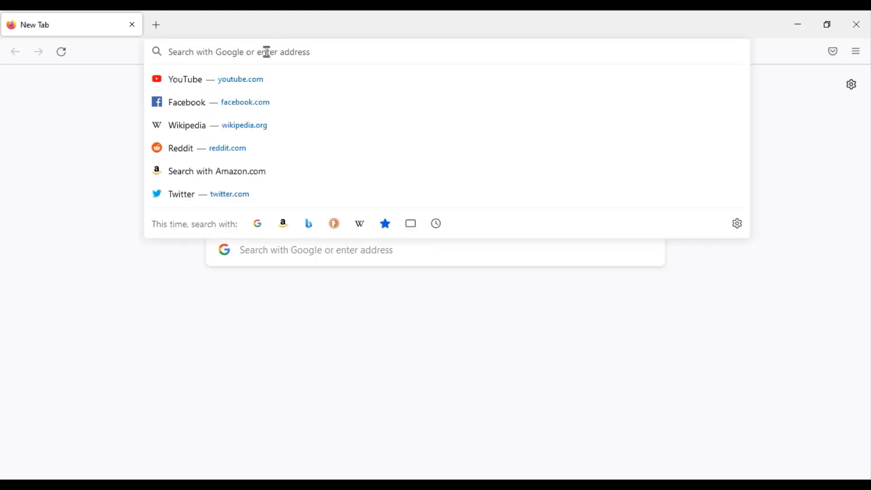
type("appicon")
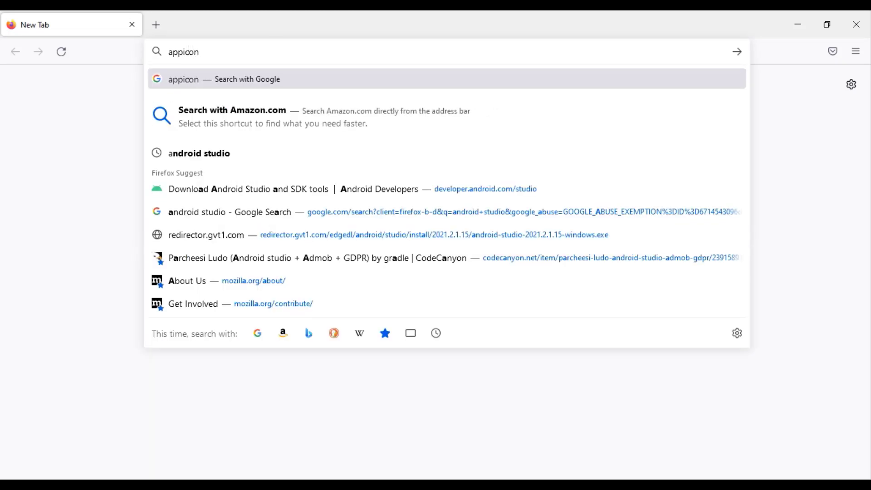
type(".co")
key("Return")
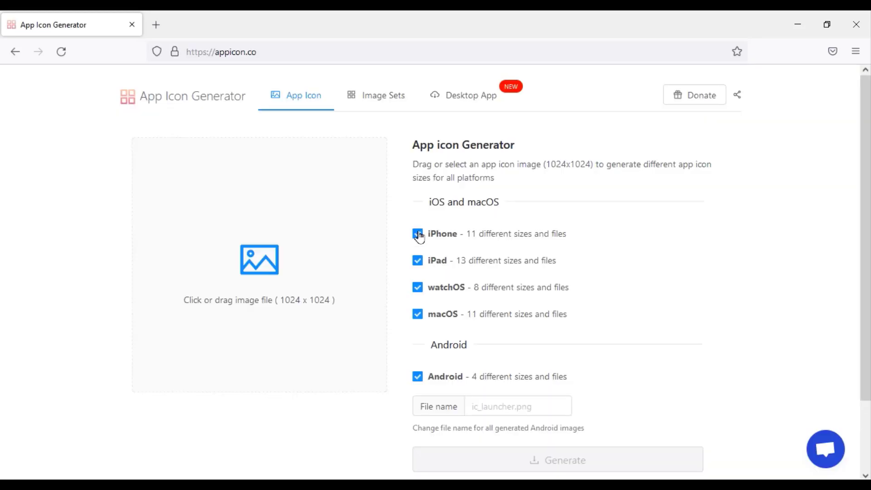
left_click(418, 234)
left_click(418, 262)
left_click(417, 287)
left_click(418, 314)
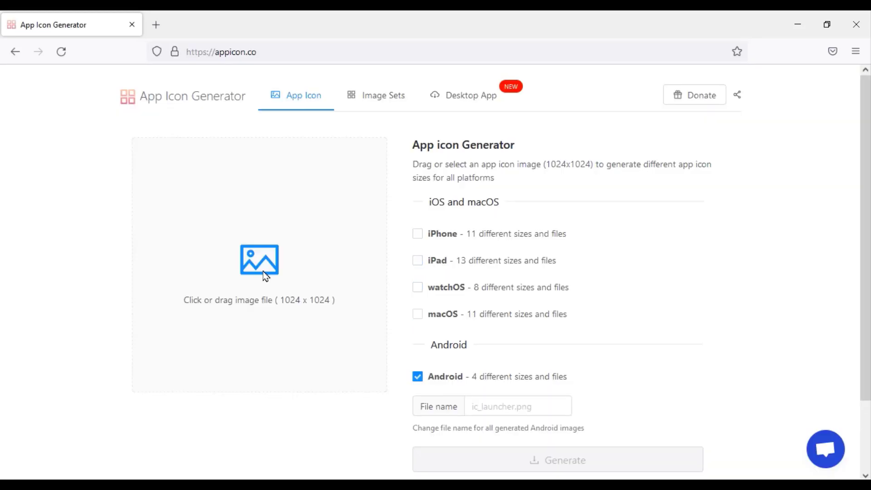
Upload the Ludo King icon image to the generator
left_click(266, 276)
left_click(240, 120)
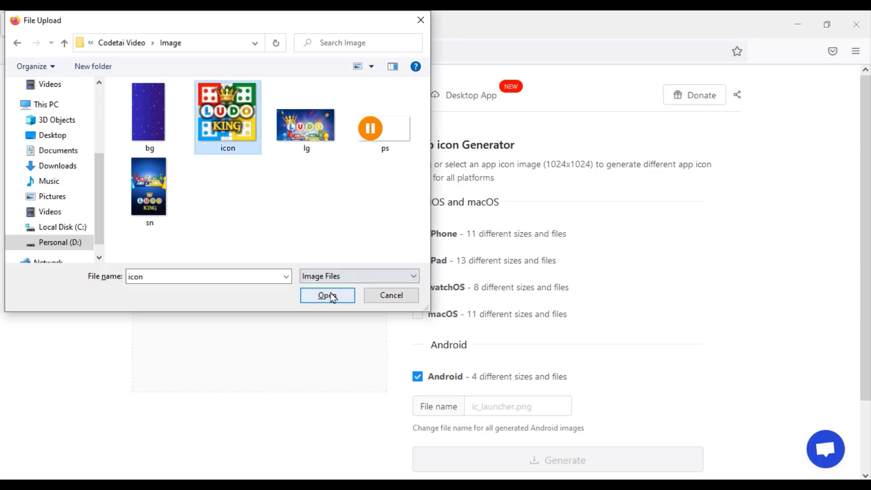
left_click(331, 294)
scroll(389, 350, "down", 2)
scroll(312, 422, "up", 1)
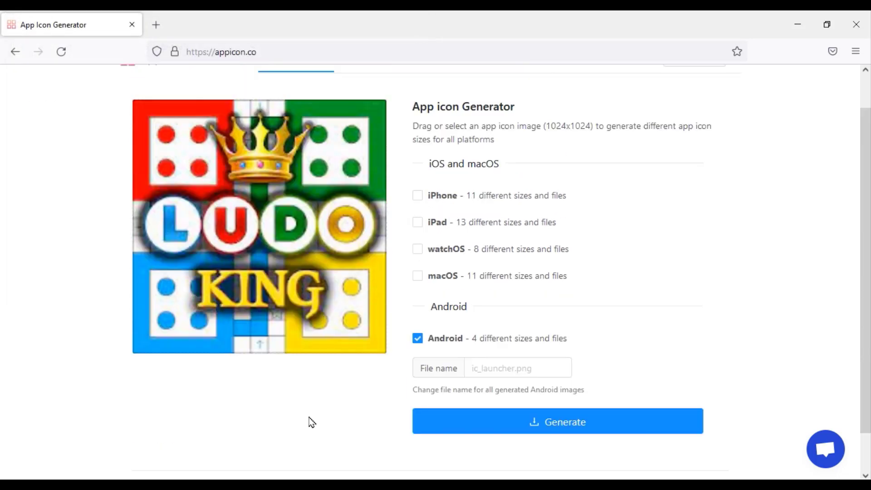
Name the Android icon files 'icon', generate, and select the downloaded AppIcons archive
left_click(519, 366)
type("icon")
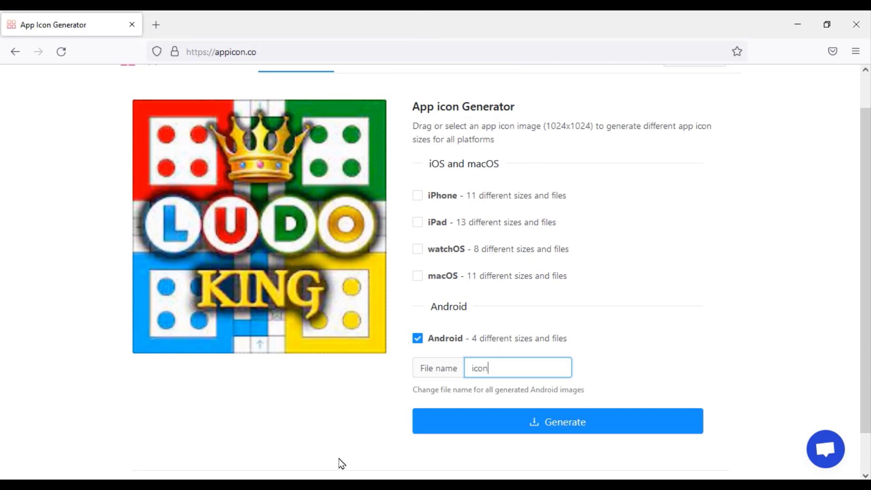
left_click(539, 432)
scroll(436, 453, "down", 1)
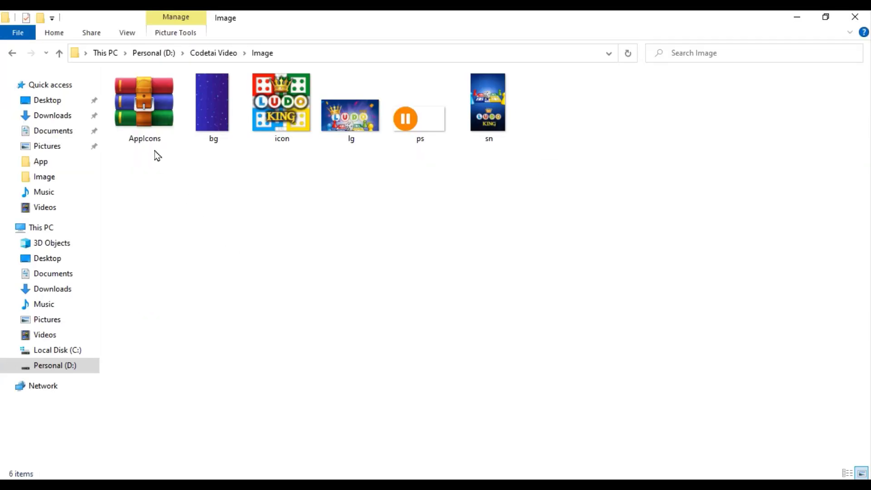
left_click(146, 136)
Extract AppIcons.zip here and open its AppIcons > android folder
right_click(148, 138)
left_click(181, 184)
double_click(150, 118)
double_click(152, 135)
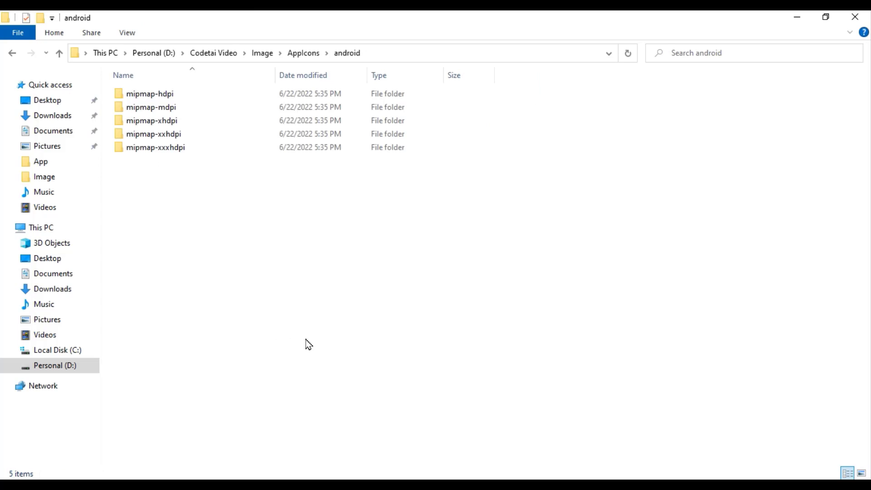
Copy all five mipmap density folders and return to Android Studio
left_click_drag(308, 345, 219, 91)
right_click(220, 119)
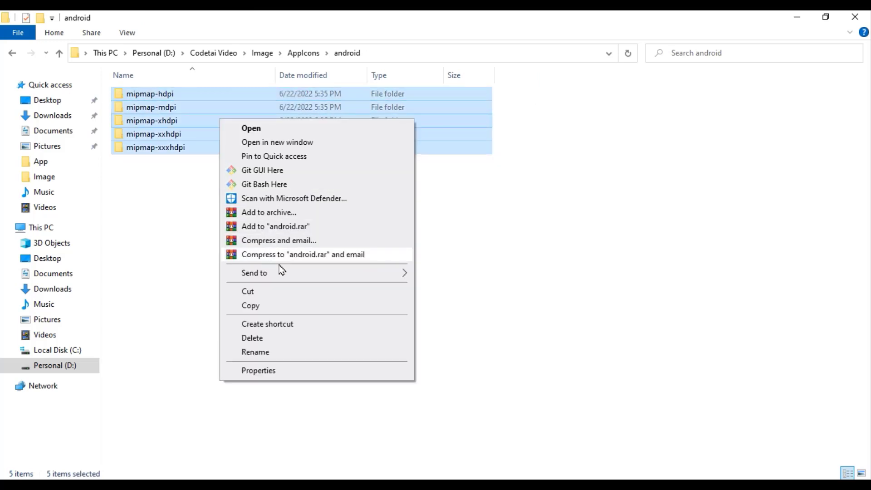
left_click(273, 306)
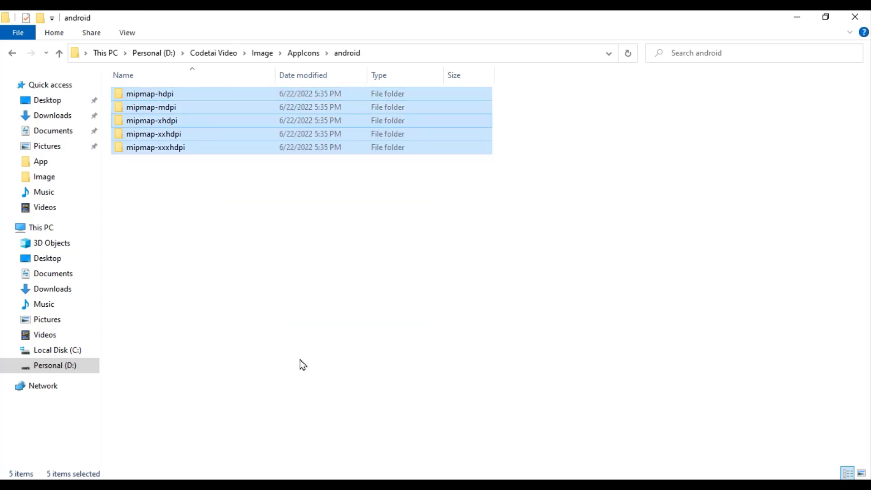
key("alt+Tab")
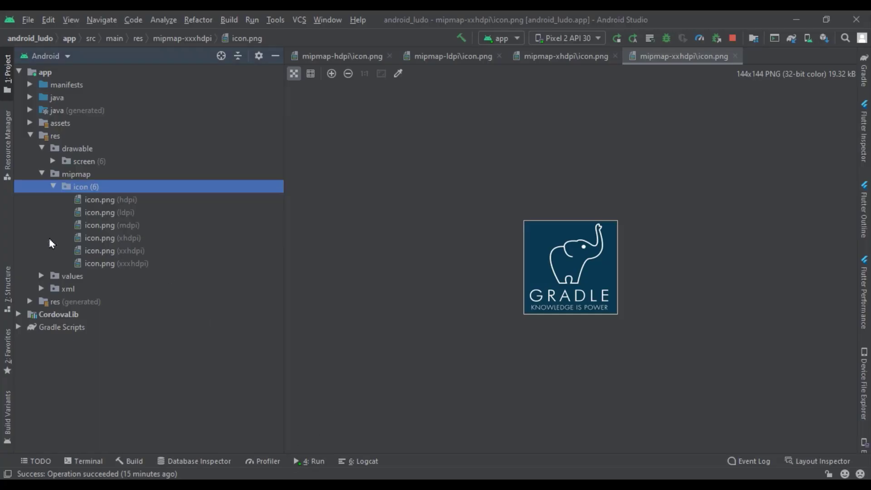
Reveal the hdpi icon.png in File Explorer to reach the project's res folder
left_click(120, 201)
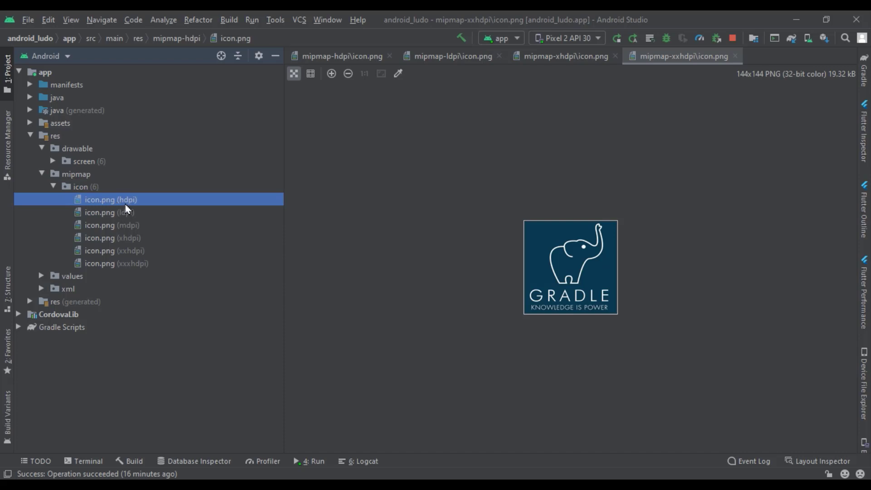
right_click(124, 204)
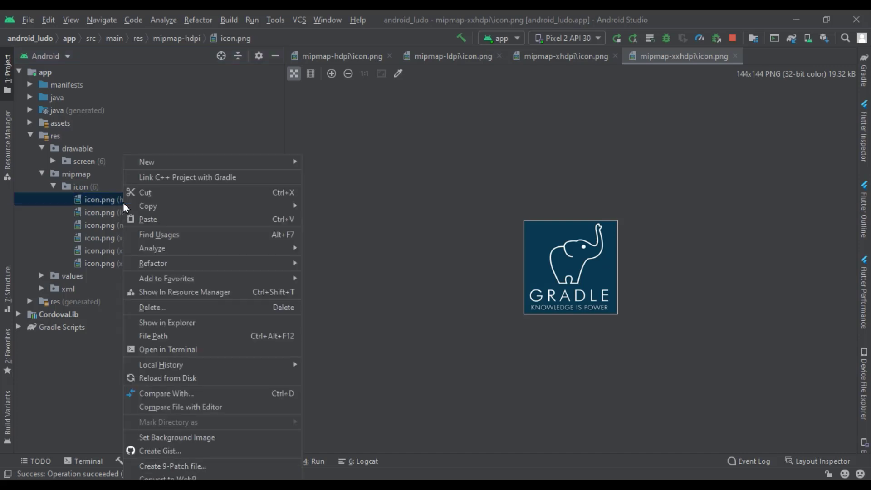
left_click(167, 323)
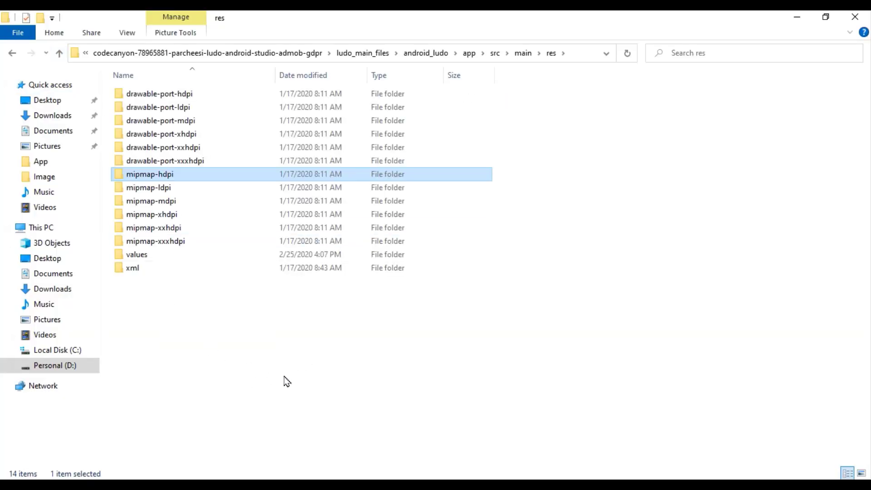
Paste the generated mipmap folders into res, replacing existing files
right_click(411, 350)
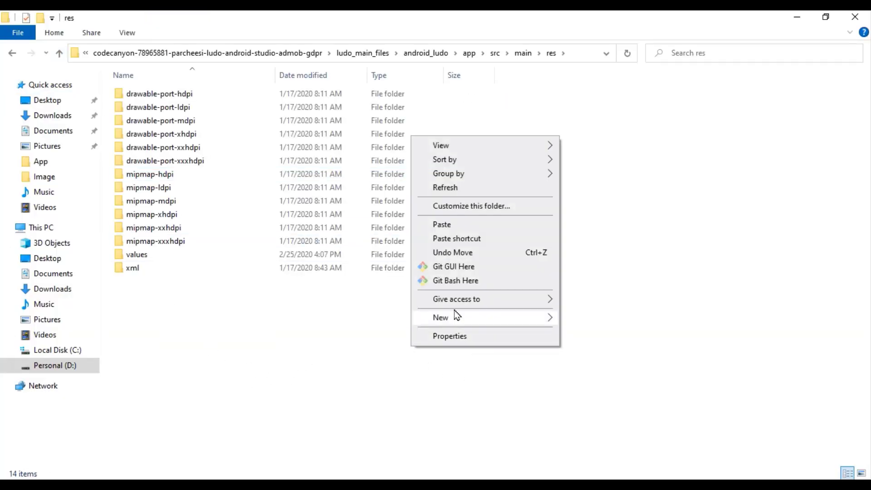
left_click(442, 225)
left_click(379, 156)
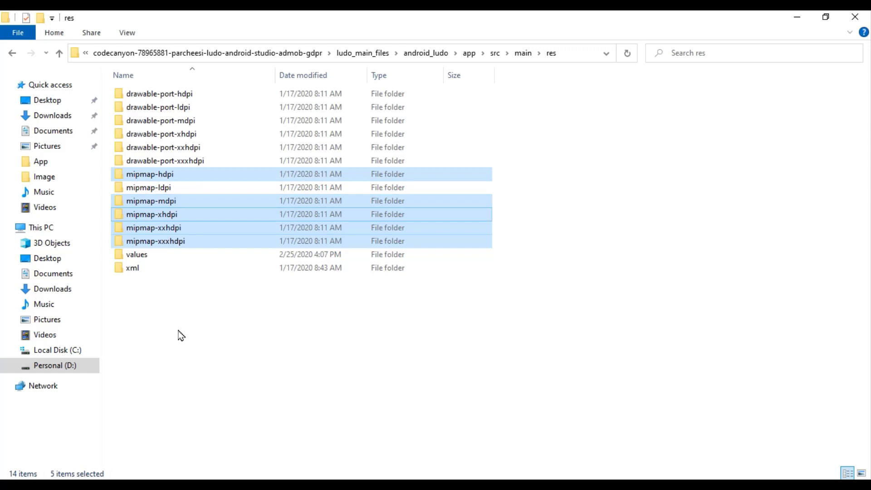
Copy the icon from mipmap-hdpi into mipmap-ldpi, replacing the old icon
double_click(176, 175)
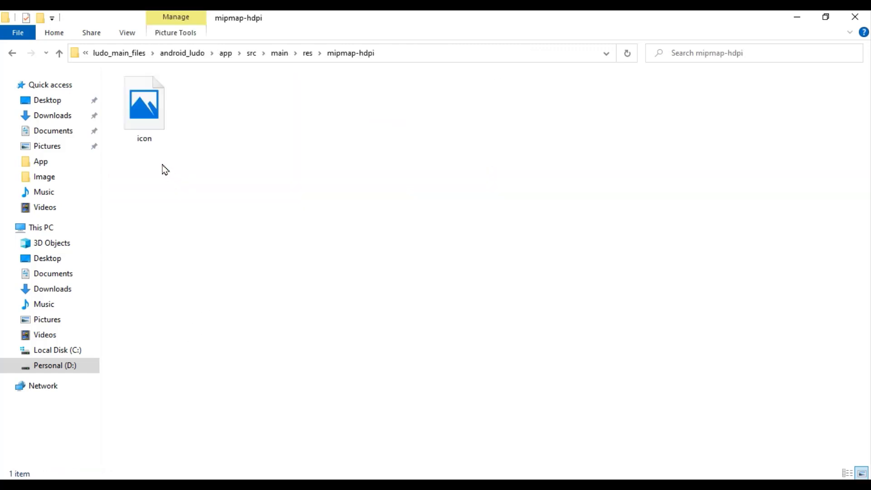
left_click(143, 116)
right_click(144, 115)
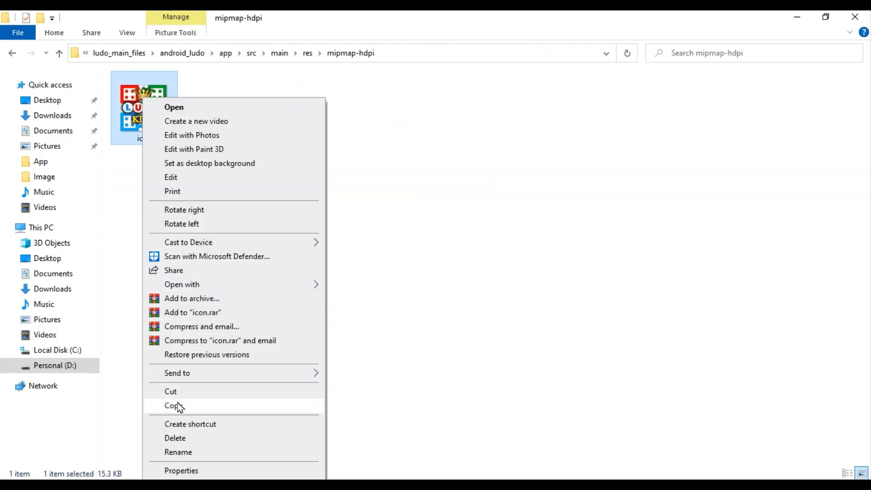
left_click(178, 405)
left_click(21, 60)
double_click(184, 192)
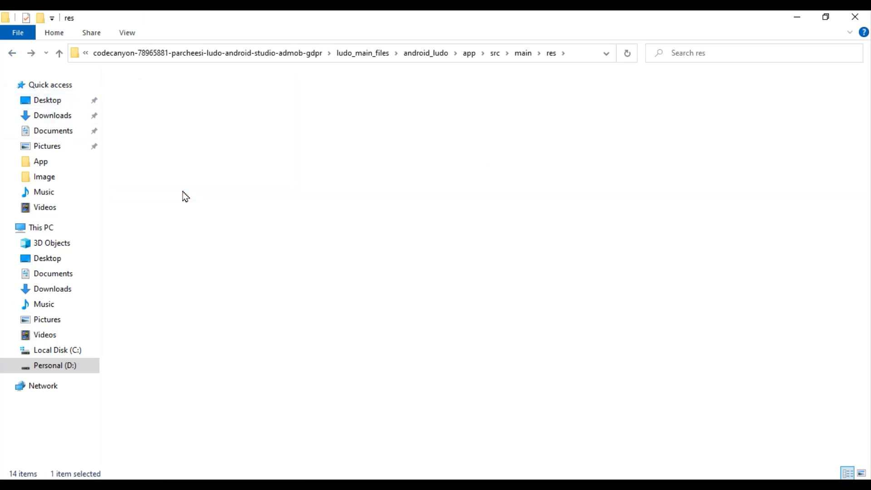
right_click(184, 195)
left_click(234, 283)
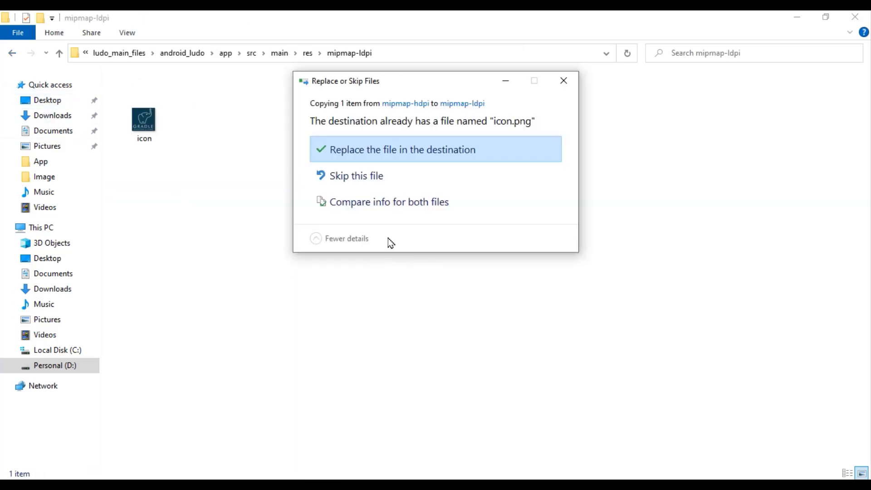
left_click(361, 154)
Open AndroidManifest.xml from the manifests folder
key("alt+Tab")
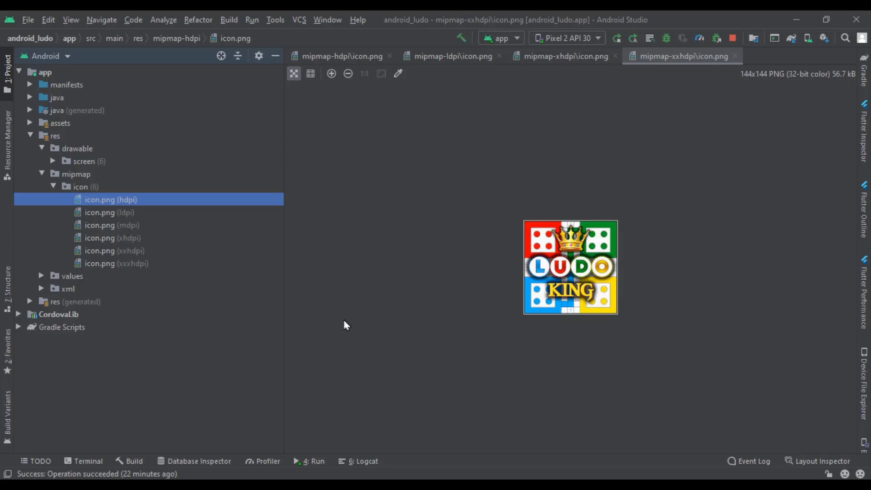
left_click(31, 84)
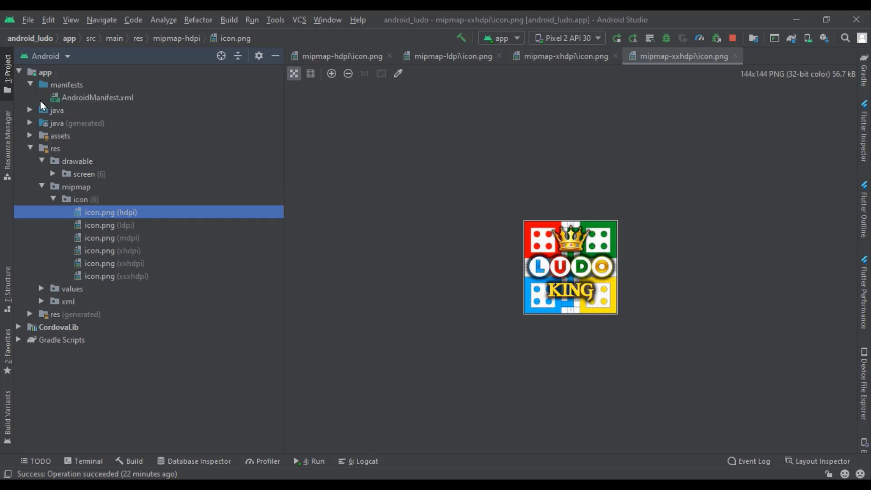
double_click(68, 98)
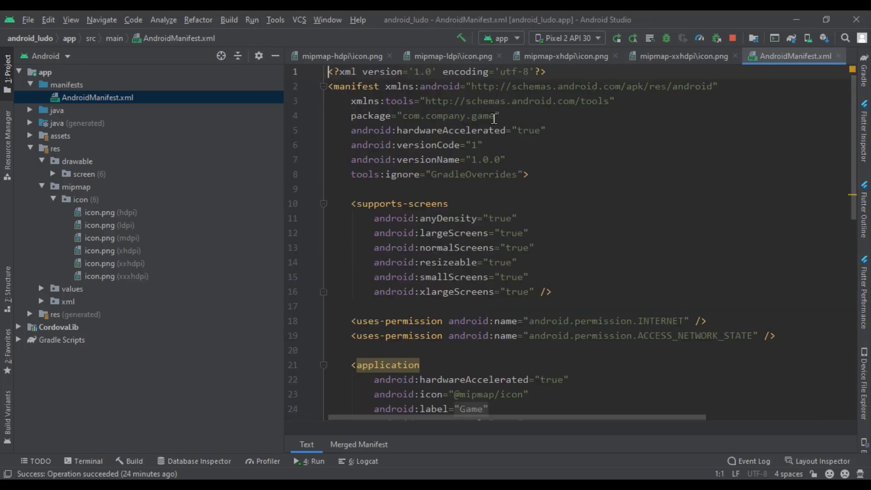
Select 'company' in the package name and start renaming it to lodu with Shift+F6
left_click_drag(495, 119, 402, 119)
key("End")
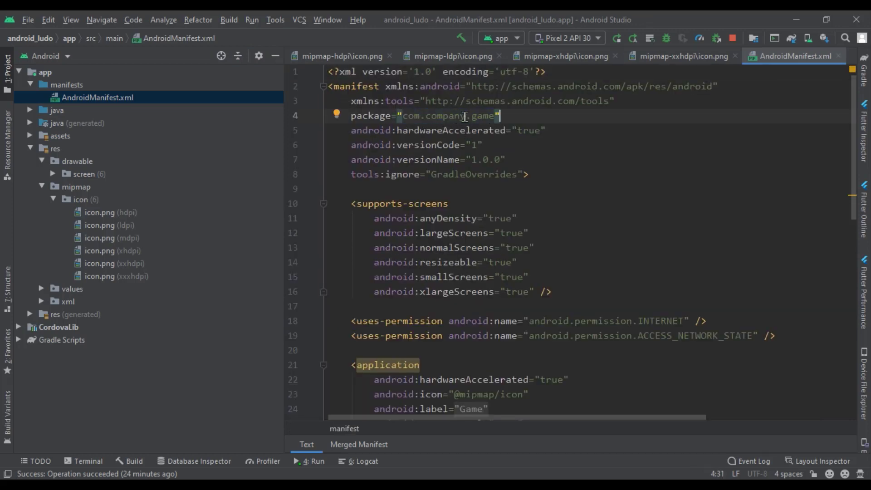
left_click_drag(466, 116, 435, 119)
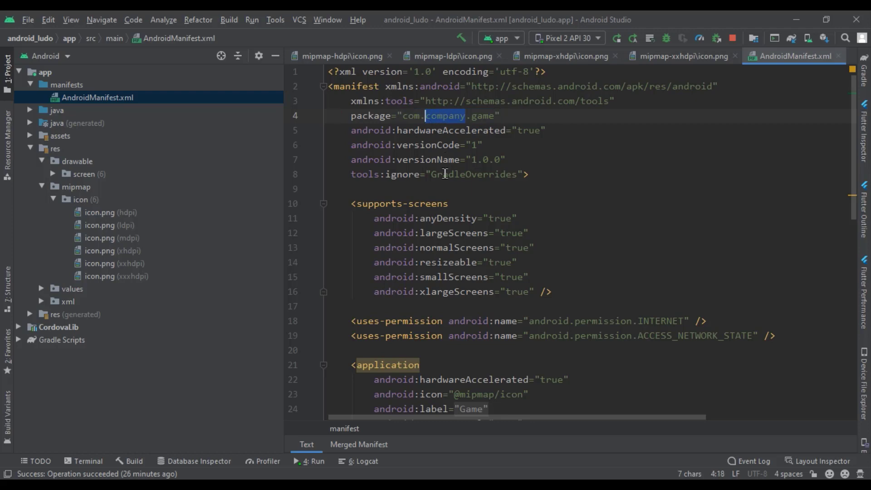
key("shift+F6")
type("lodu")
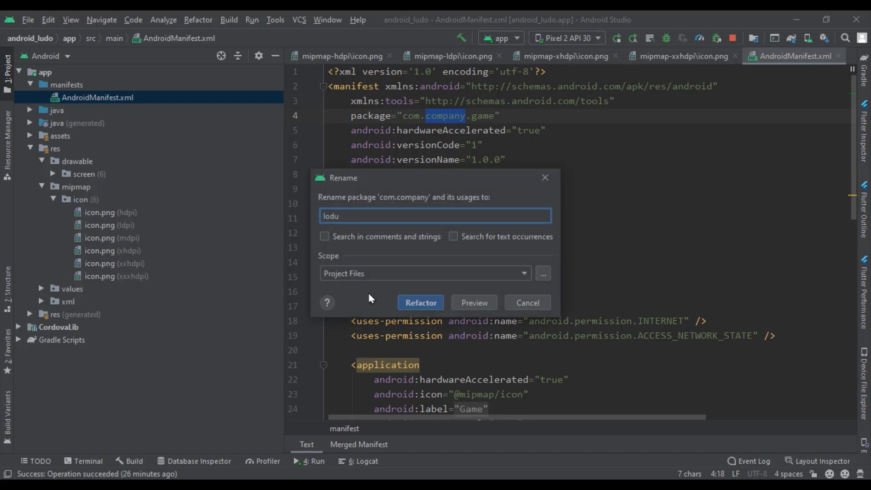
Apply the com.company → lodu package rename to all places
left_click(347, 274)
left_click(348, 287)
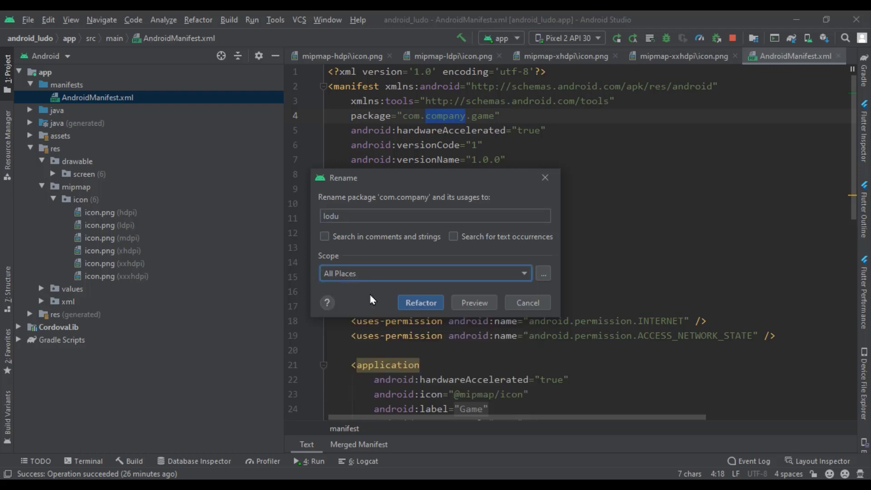
left_click(428, 309)
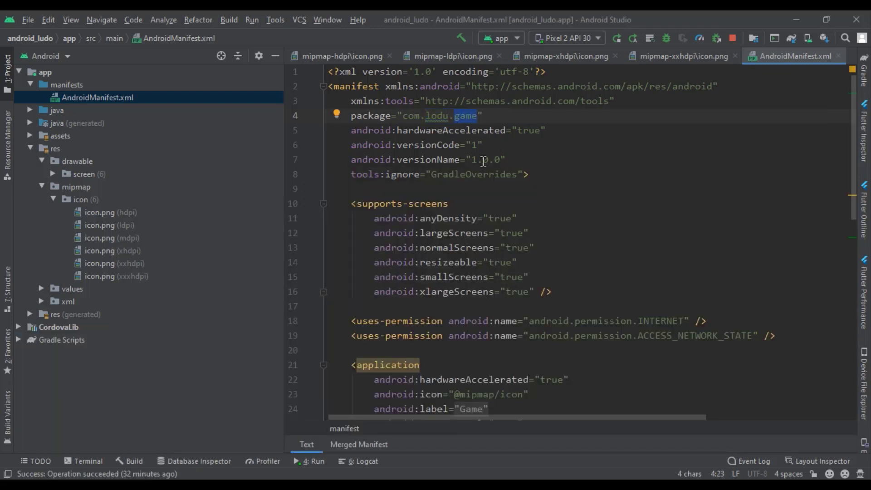
Rename the 'game' package part to king in all places and confirm the refactor
key("shift+F6")
key("BackSpace")
type("king")
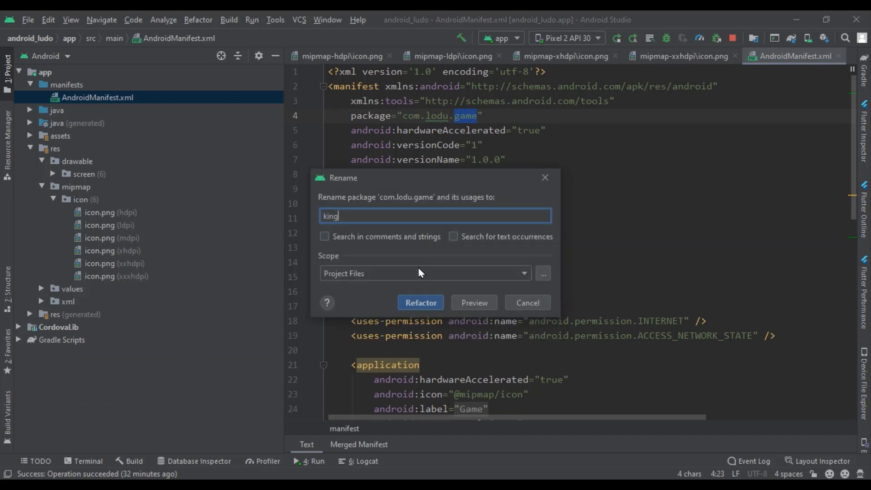
left_click(422, 273)
left_click(345, 289)
left_click(421, 302)
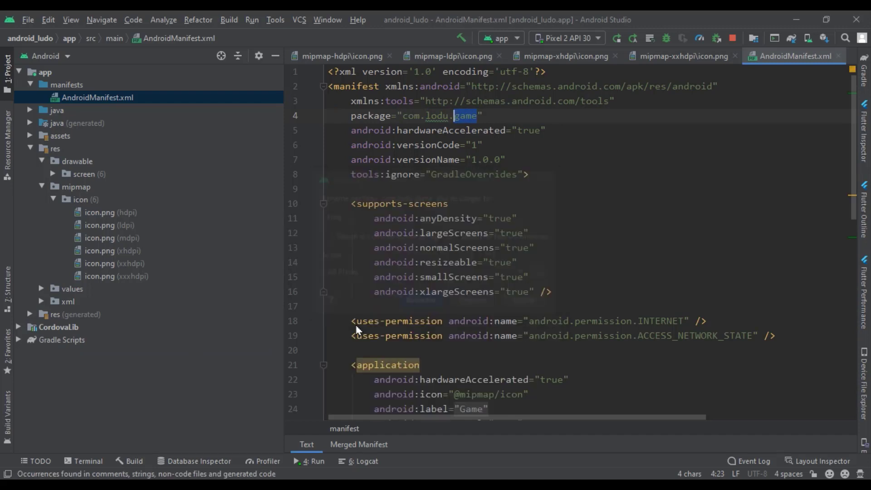
left_click(84, 441)
Open strings.xml from the values folder
left_click(43, 289)
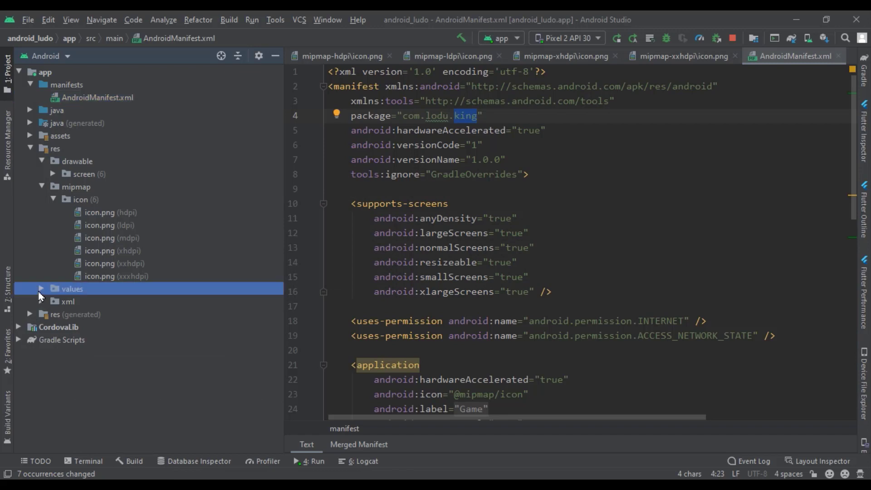
left_click(42, 289)
double_click(218, 301)
Change app_name to Ludo King, run the build, and select the no-matching-client error
double_click(455, 114)
key("BackSpace")
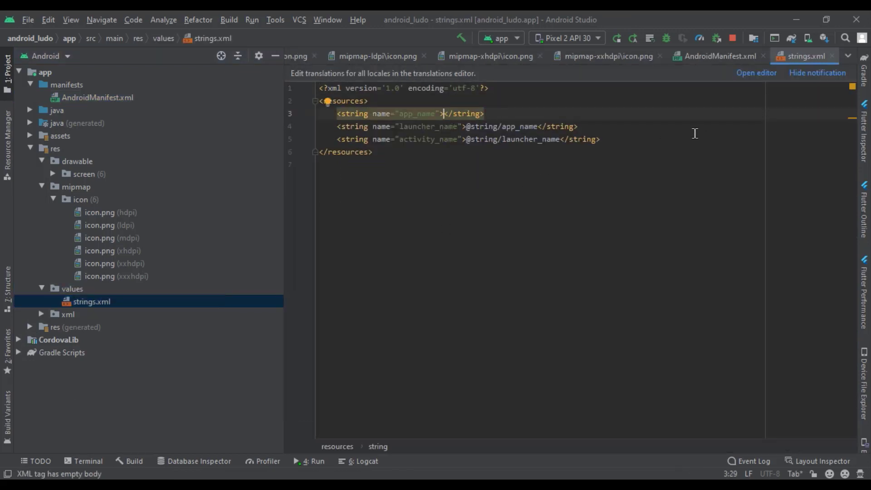
scroll(694, 133, "up", 2)
type("Lud")
type("o King")
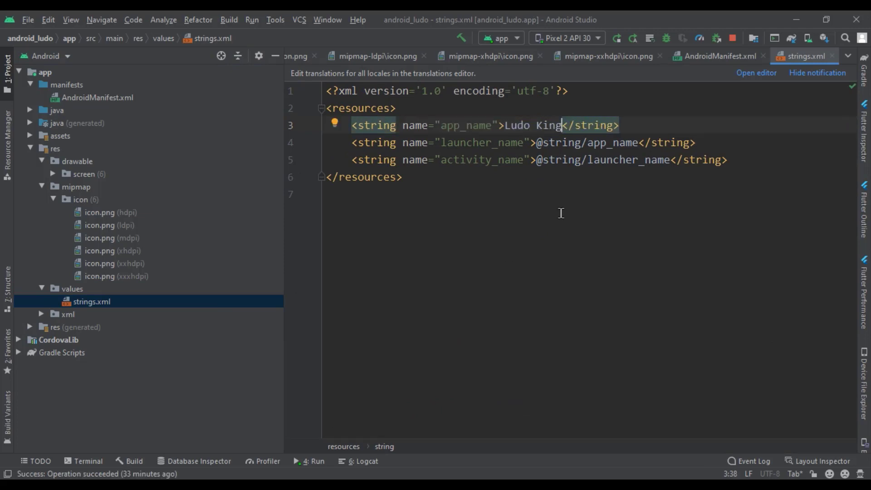
left_click(617, 38)
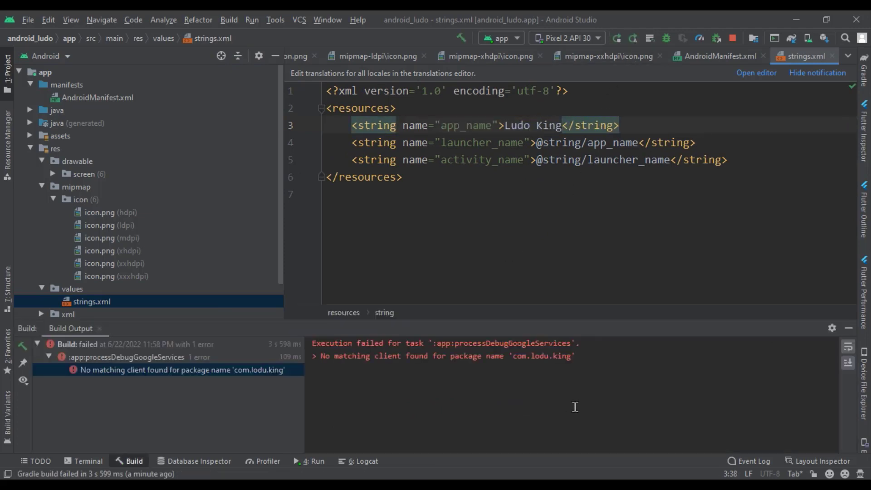
left_click_drag(624, 375, 313, 343)
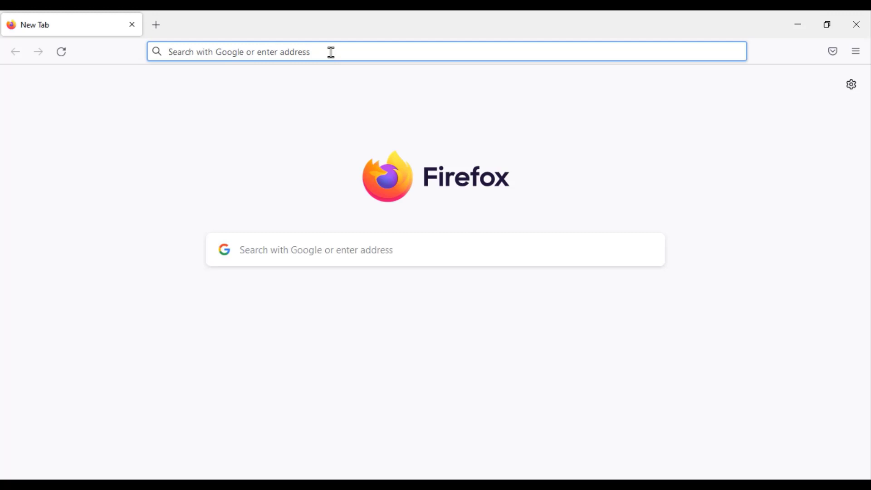
Search for firebase and open the Firebase website from the results
left_click(331, 53)
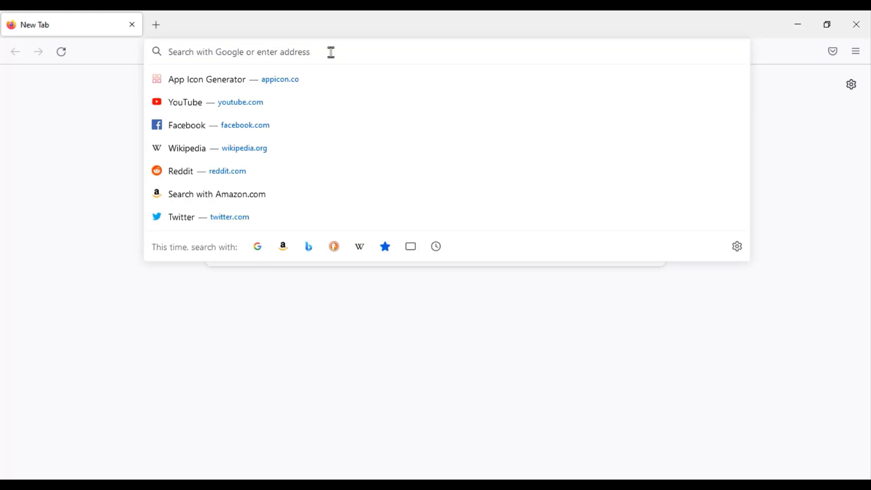
type("firebase")
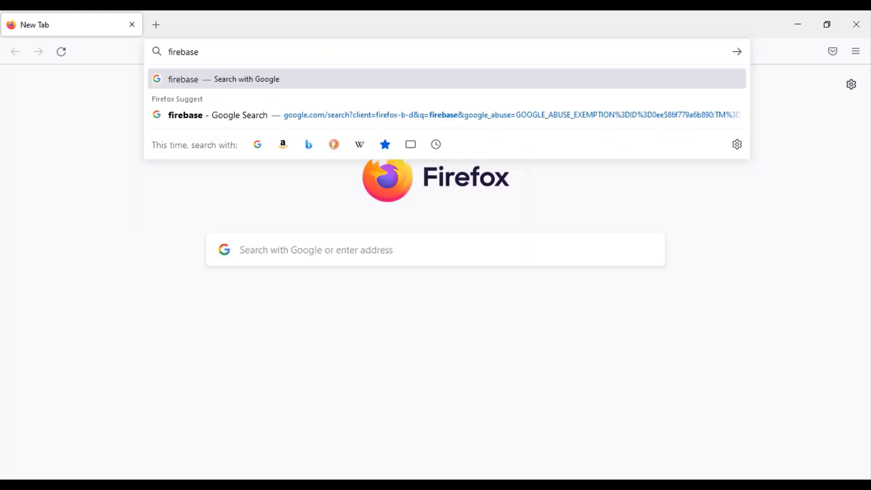
key("Return")
scroll(245, 309, "down", 4)
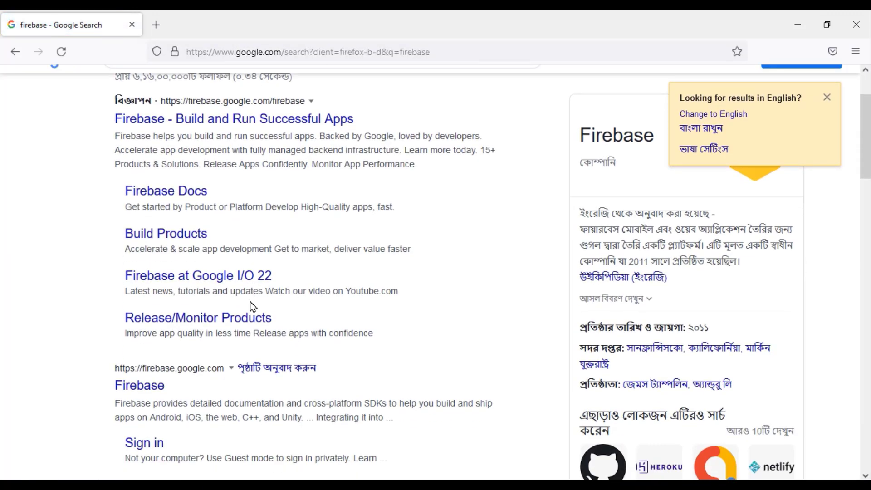
left_click(149, 299)
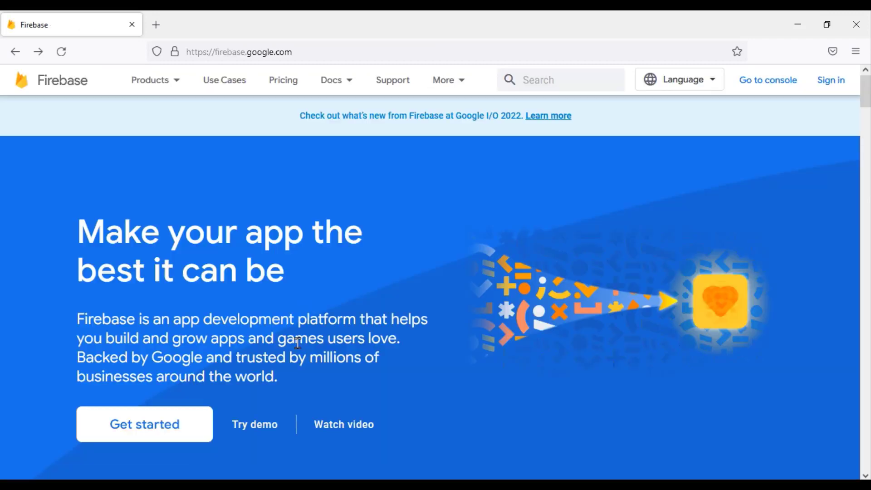
Sign in with the Google account e-mail and password and skip suggestions to reach the console
left_click(138, 429)
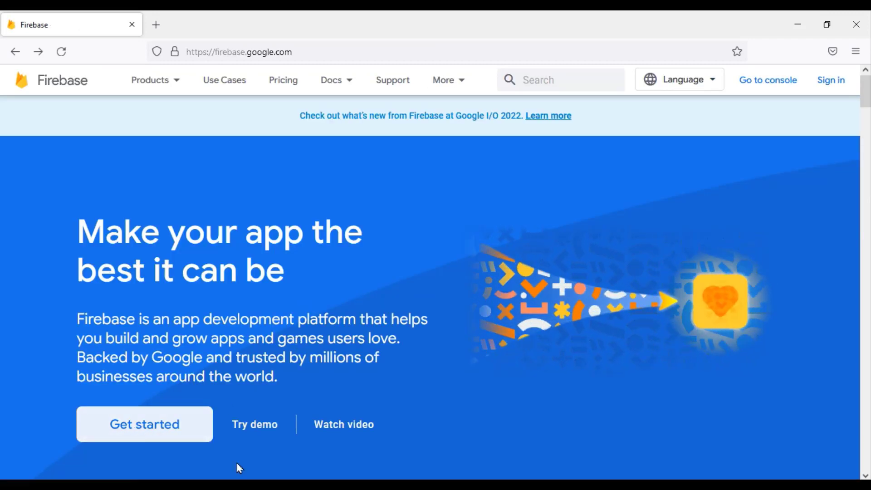
key("Return")
type("••")
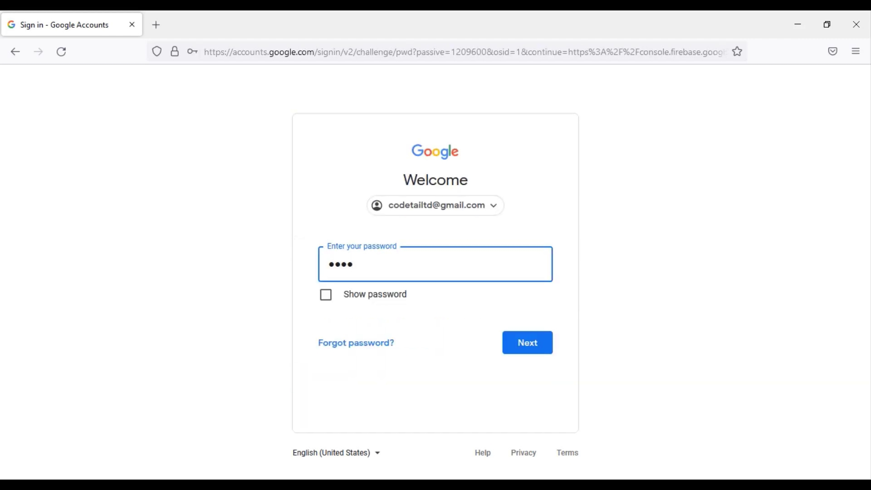
key("Return")
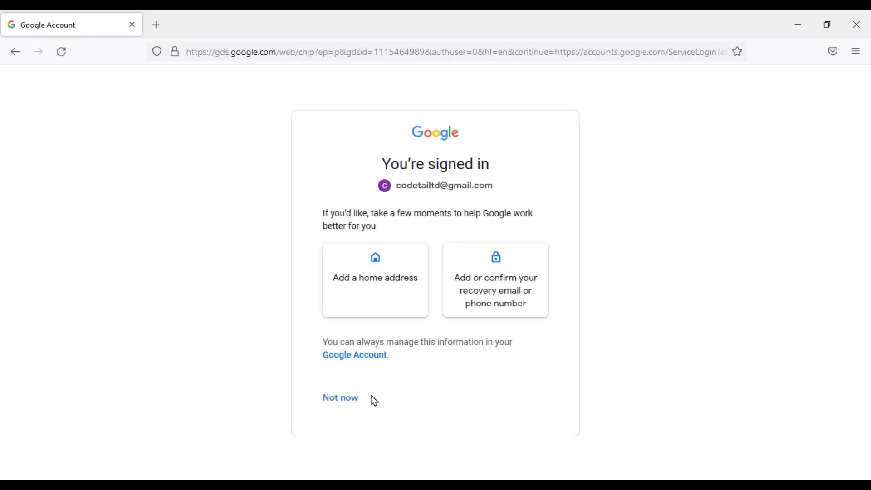
left_click(359, 402)
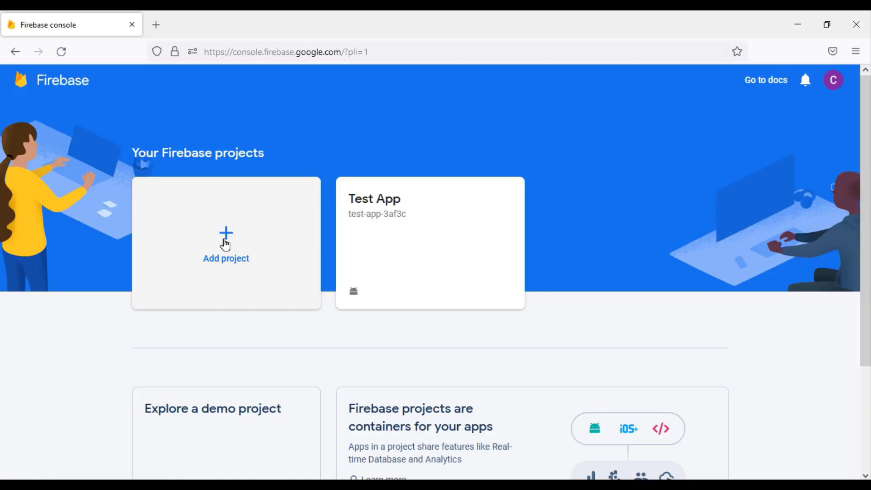
Start a new Firebase project named Ludo King with Google Analytics kept enabled
left_click(220, 246)
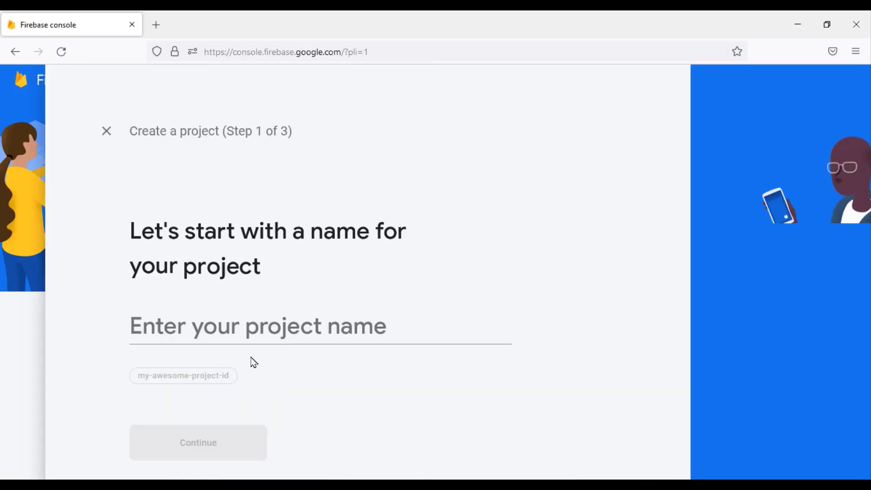
left_click(179, 326)
type("Ludo King")
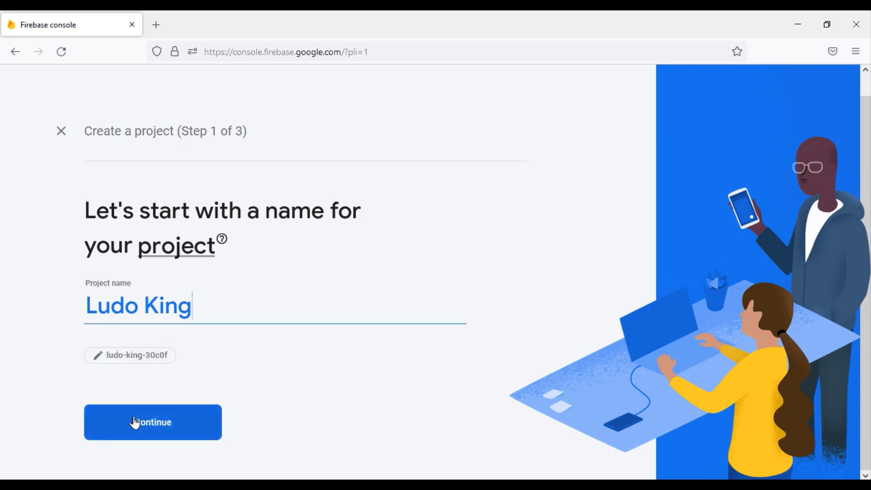
left_click(157, 424)
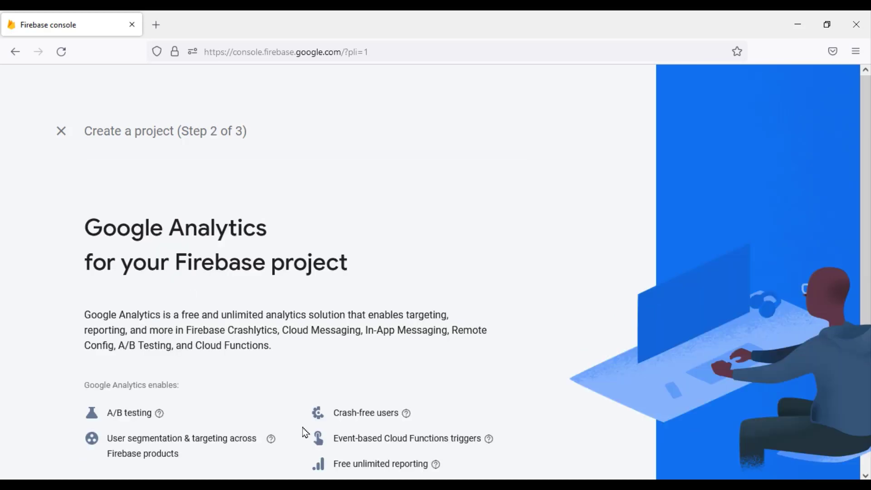
scroll(316, 427, "down", 3)
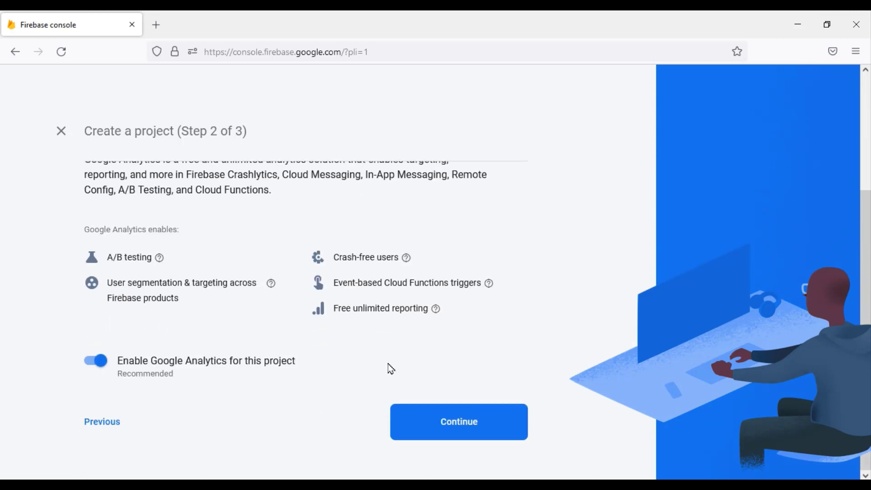
left_click(472, 429)
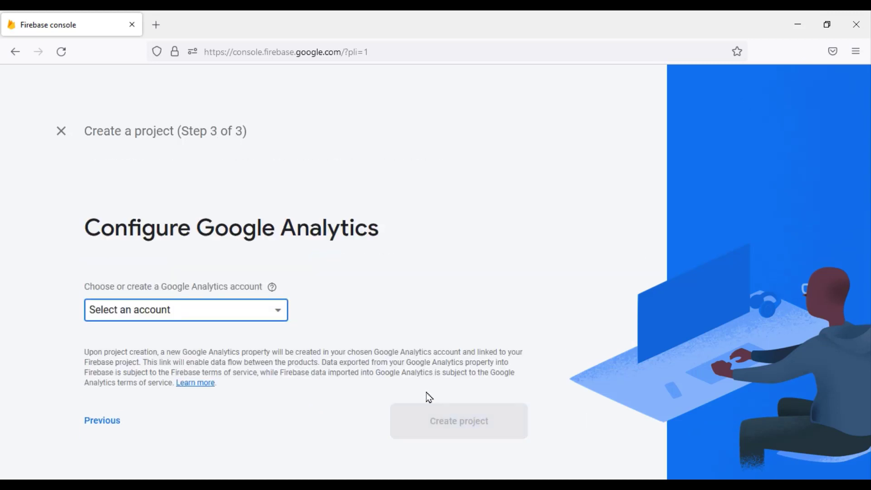
Create a new Analytics account 'Ludo App', accept the terms, and create the project
left_click(236, 320)
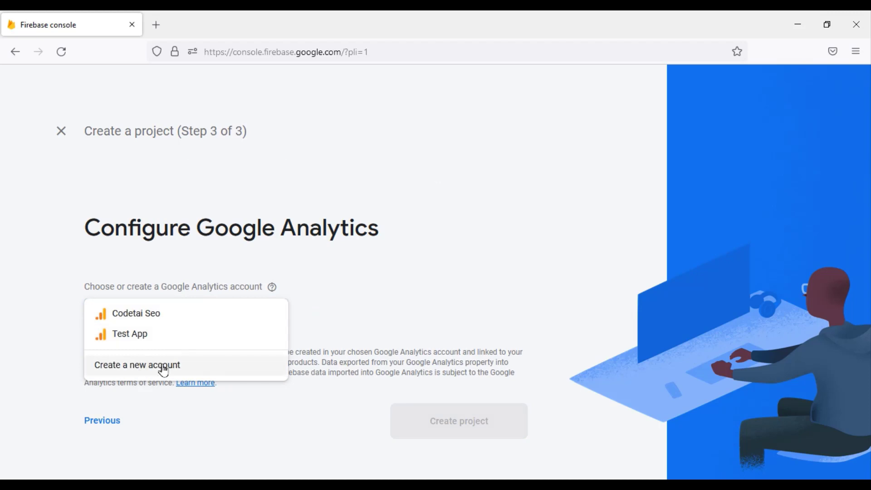
left_click(150, 362)
type("Ludo App")
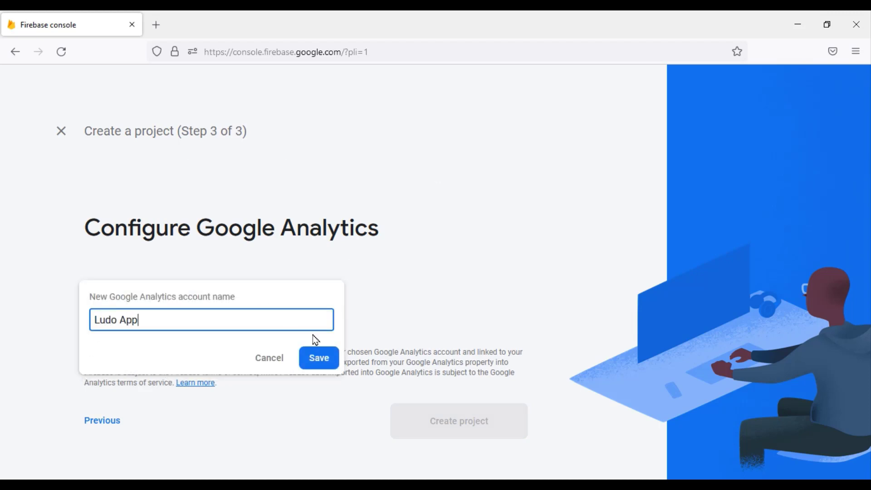
left_click(318, 357)
scroll(331, 375, "down", 3)
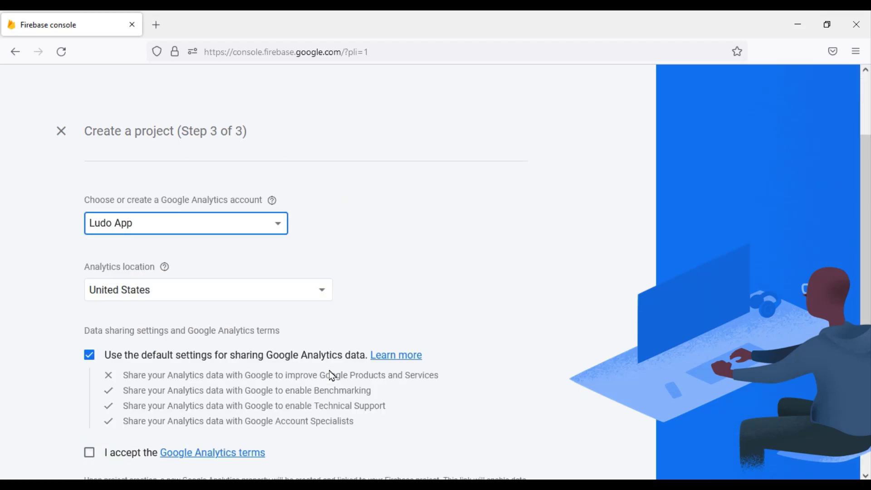
scroll(333, 376, "down", 2)
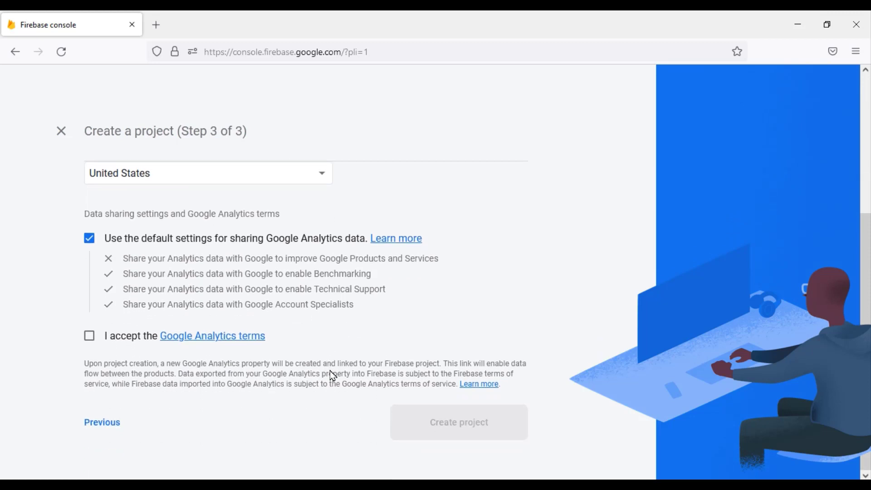
left_click(93, 340)
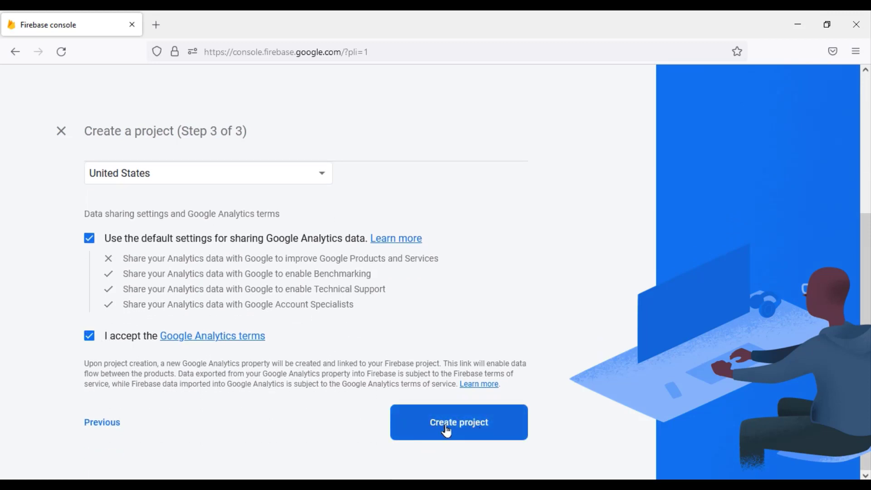
left_click(448, 431)
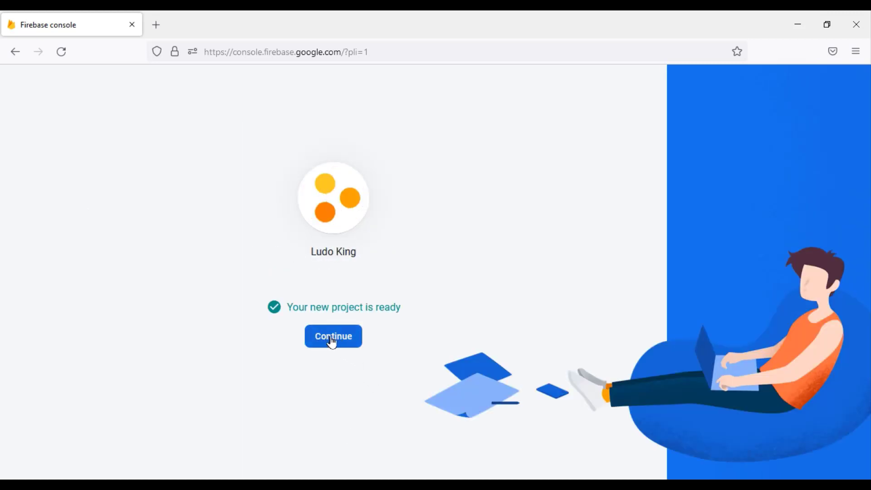
Start adding an Android app and fill in package name com.lodu.king, copied from AndroidManifest.xml
left_click(333, 338)
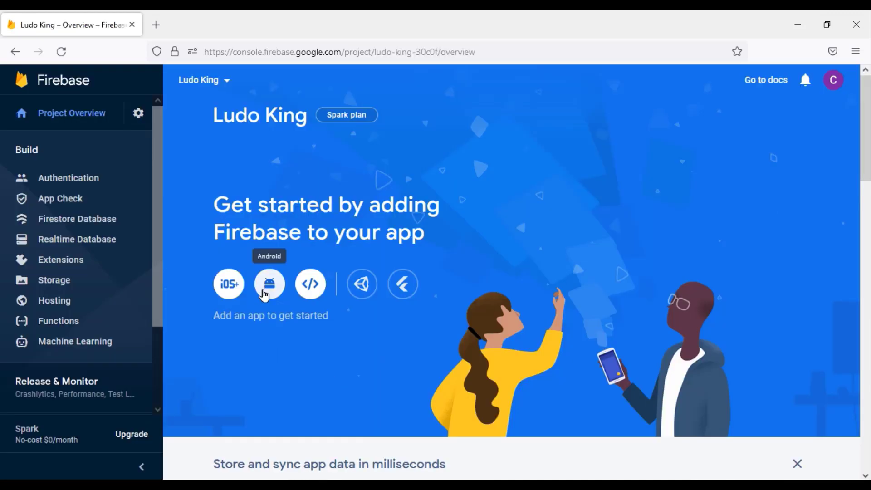
left_click(268, 294)
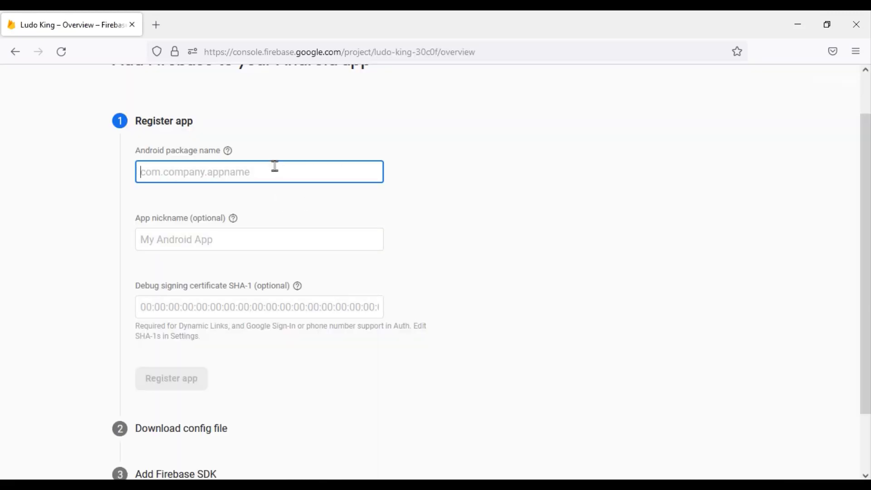
key("alt+Tab")
double_click(171, 98)
left_click_drag(436, 110, 383, 110)
right_click(390, 109)
left_click(424, 147)
key("alt+Tab")
type("com.lodu.king")
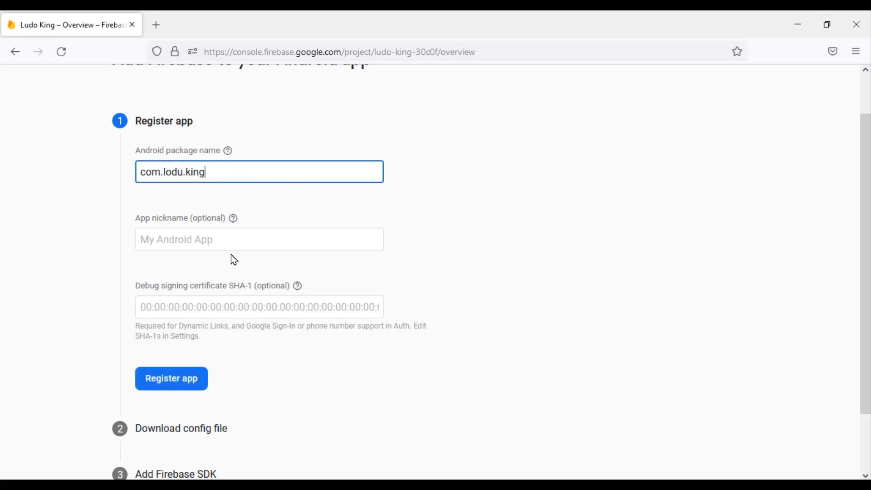
Begin the app nickname with 'Lud' and move on to the SHA-1 certificate field
left_click(227, 243)
type("Ludo kin")
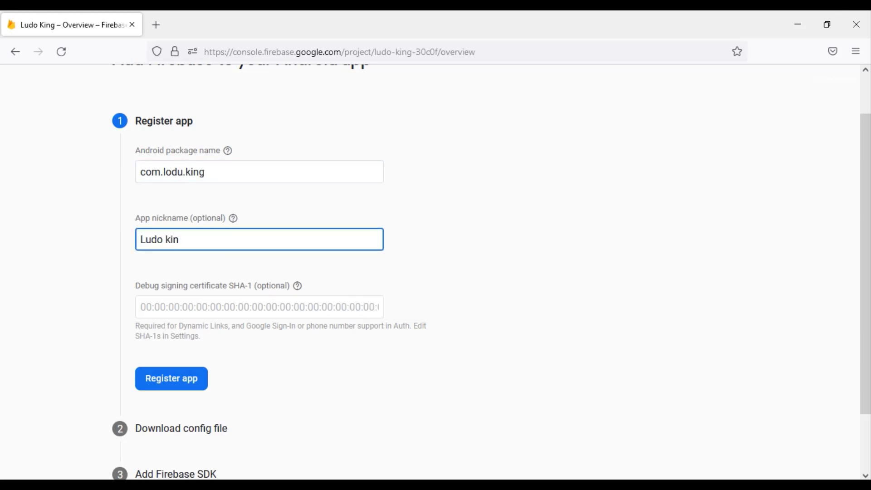
key("Tab")
left_click_drag(132, 291, 284, 292)
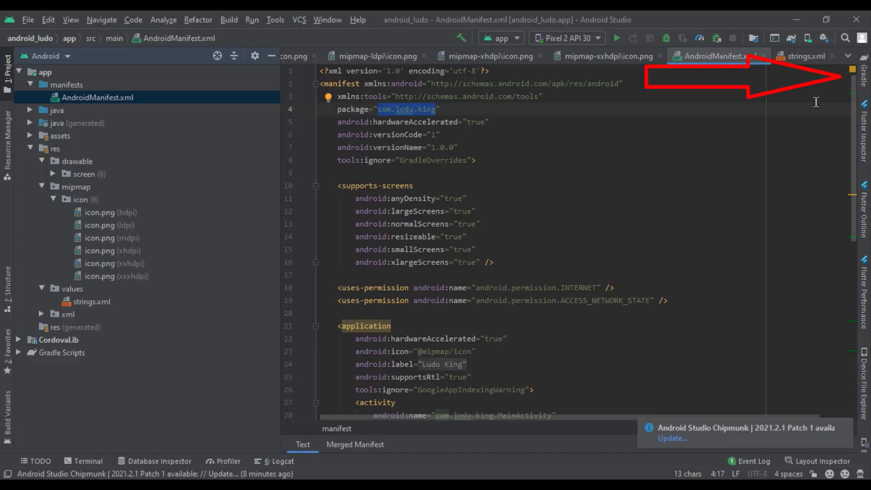
Run the Gradle android > signingReport task and select the debug SHA1 fingerprint in its output
left_click(863, 80)
left_click(589, 91)
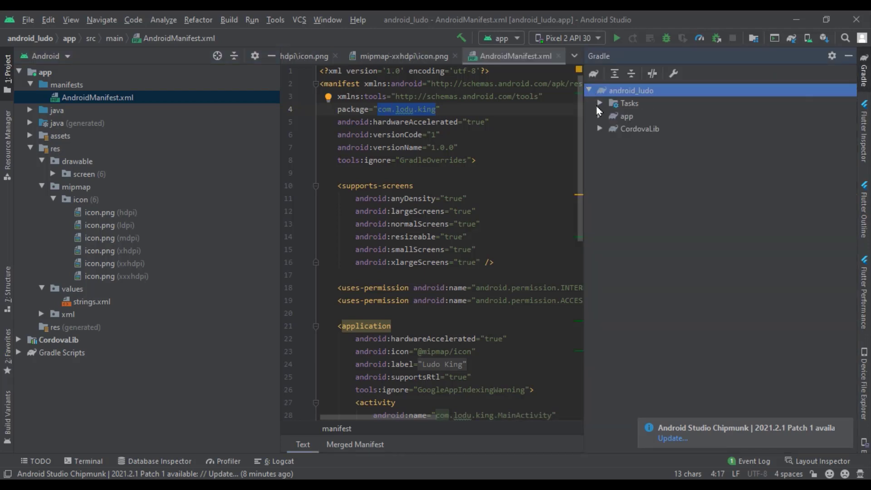
left_click(600, 103)
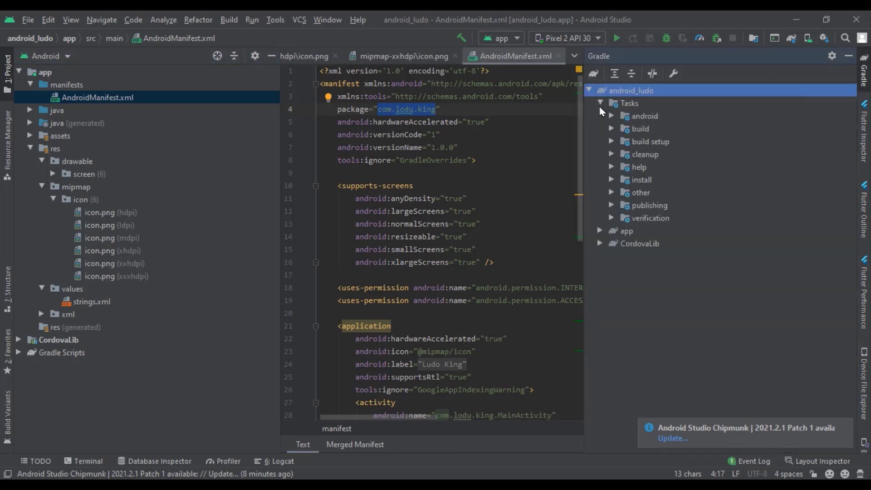
left_click(612, 117)
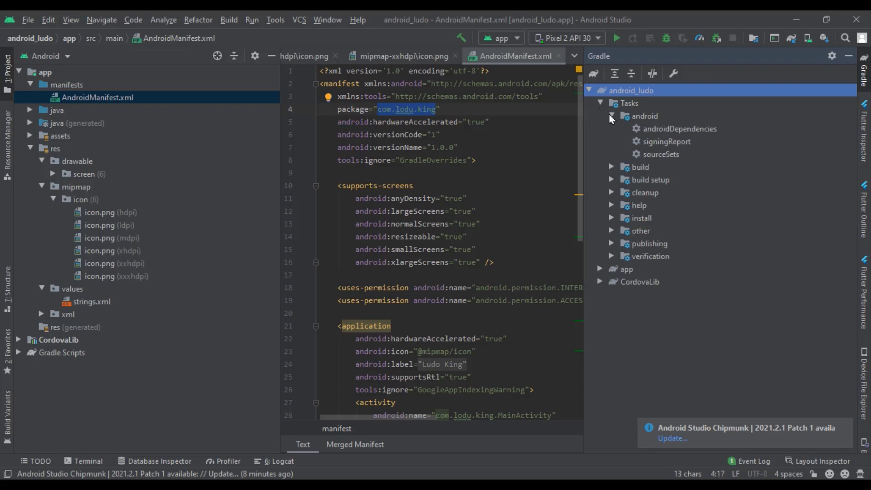
left_click(660, 145)
key("Return")
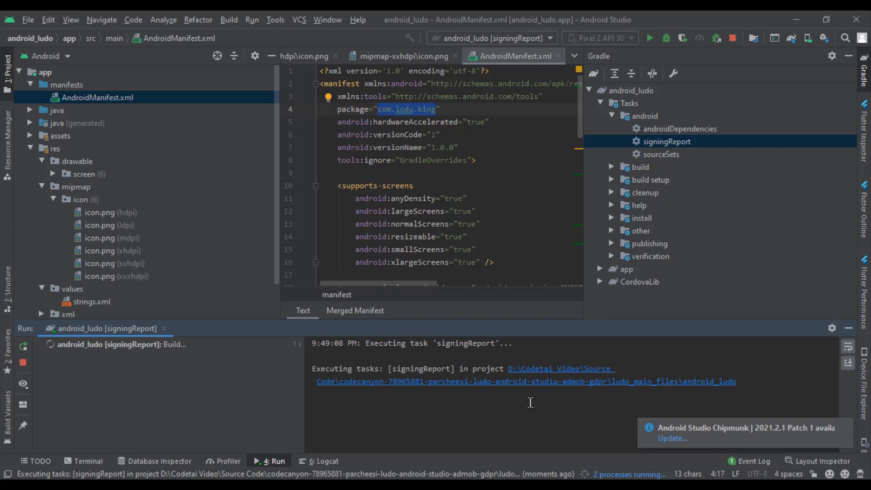
left_click(848, 426)
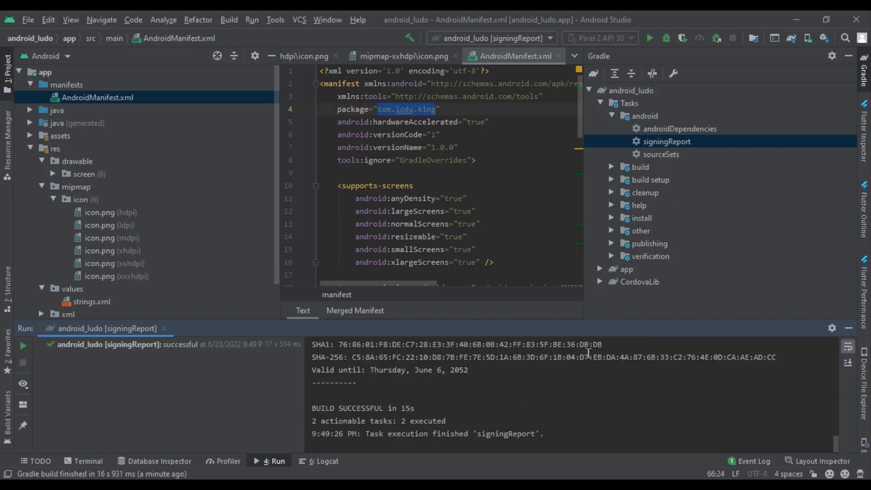
left_click_drag(615, 345, 339, 345)
Paste the debug SHA1 fingerprint into Firebase's SHA-1 field and register the app
right_click(373, 345)
left_click(396, 350)
key("alt+Tab")
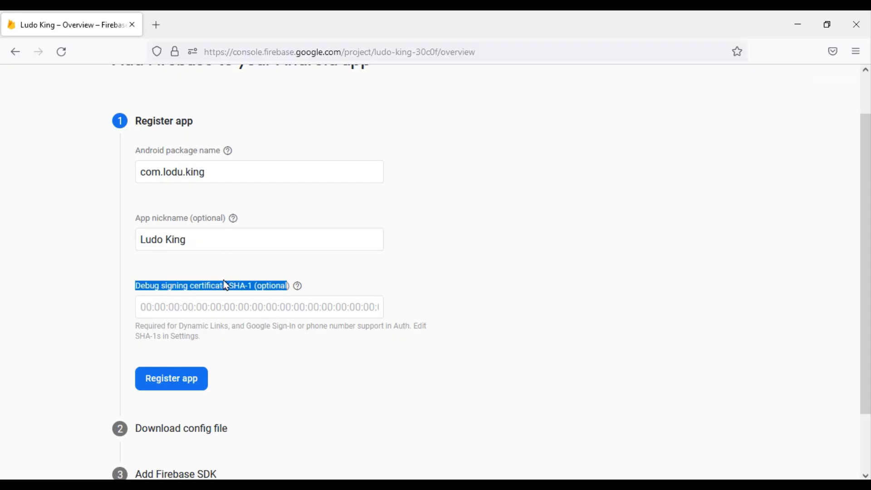
right_click(223, 307)
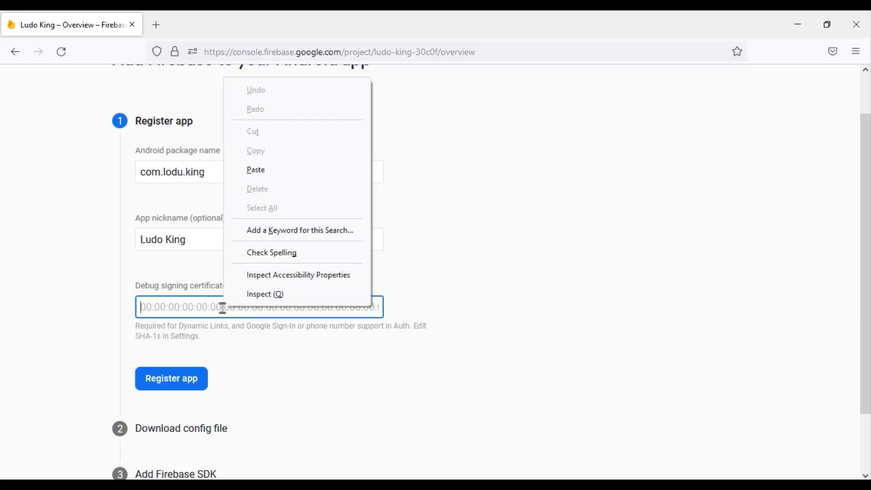
left_click(268, 175)
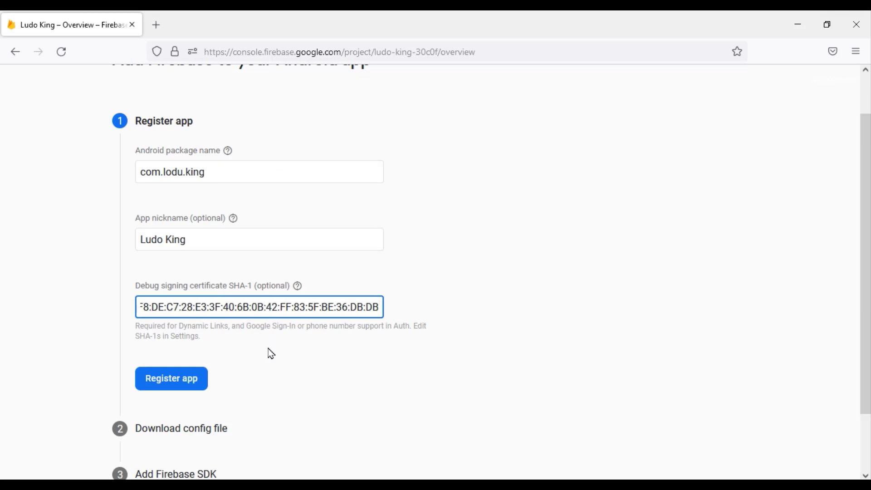
left_click(195, 380)
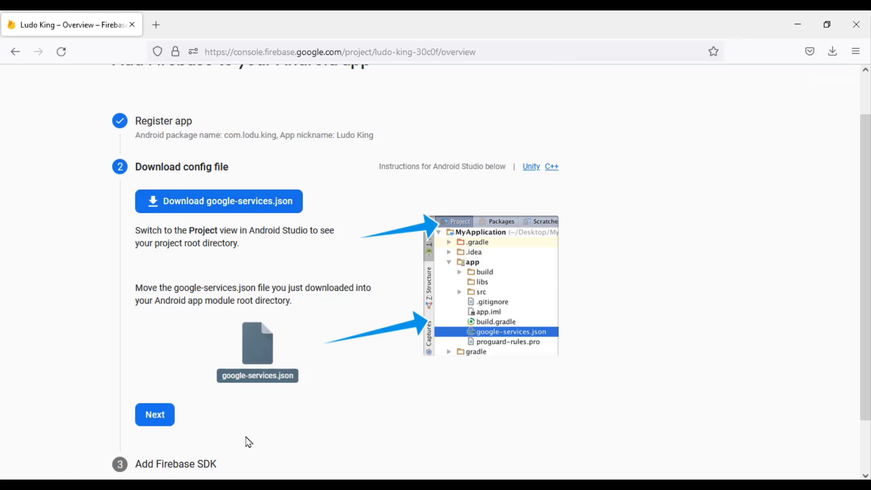
Skip past the config-file and Firebase SDK steps and continue to the console
left_click(159, 416)
scroll(273, 415, "down", 15)
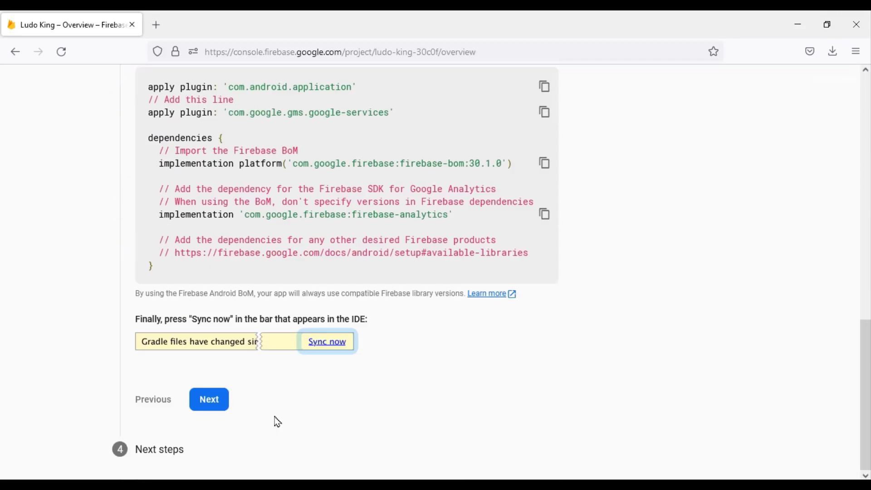
left_click(212, 401)
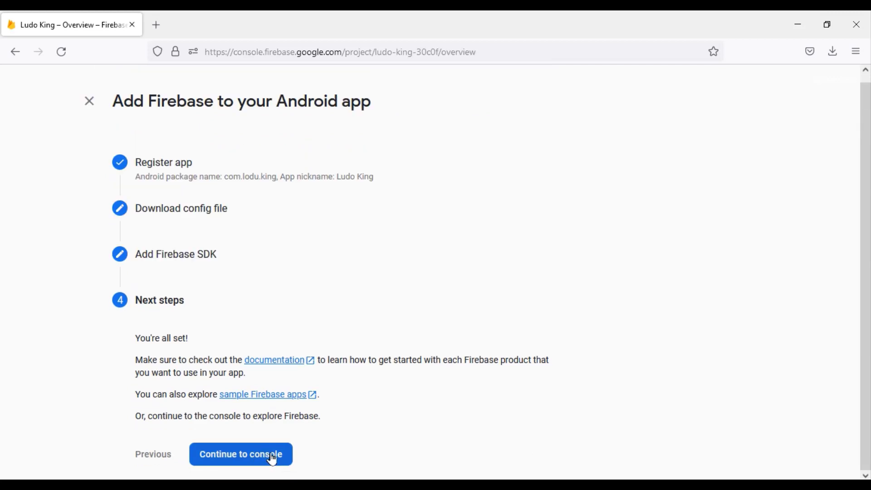
left_click(273, 458)
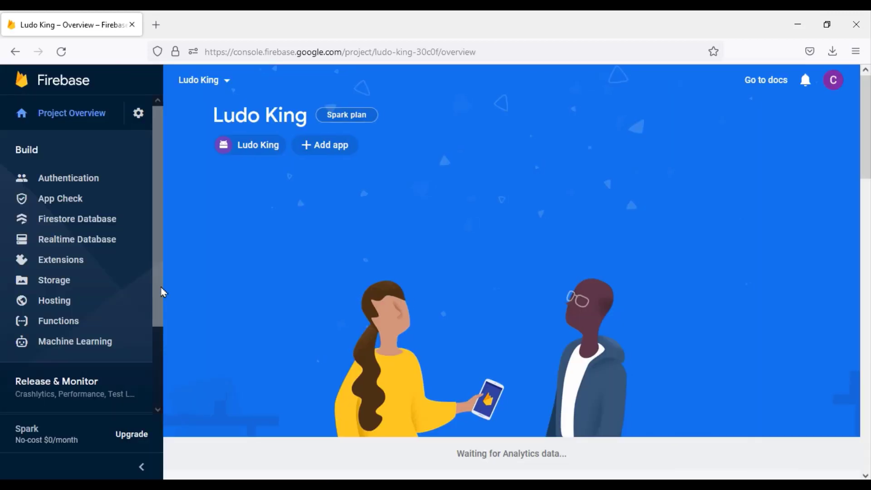
In Authentication sign-in methods, enable Email/Password with email link sign-in and save
left_click(88, 180)
left_click(265, 149)
scroll(298, 335, "down", 1)
left_click(298, 266)
left_click(632, 224)
left_click(632, 314)
left_click(737, 435)
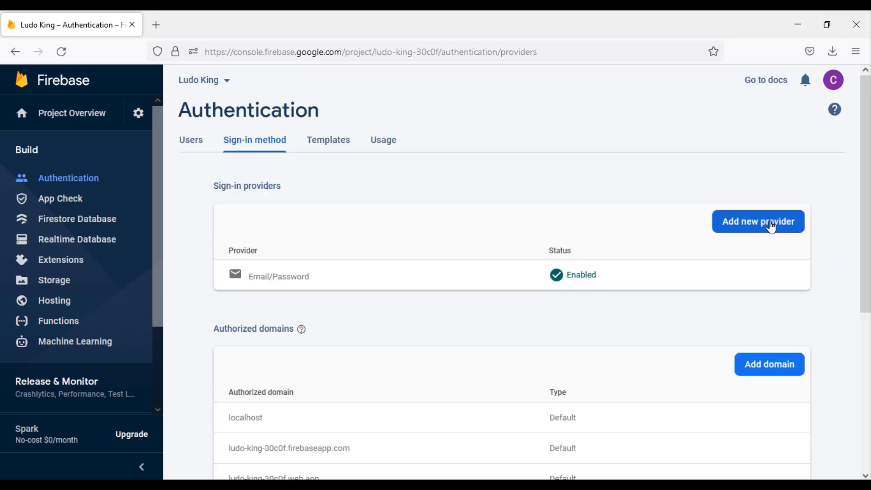
Add Google as a sign-in provider, enable it with the account as support email, and save
left_click(771, 227)
left_click(463, 334)
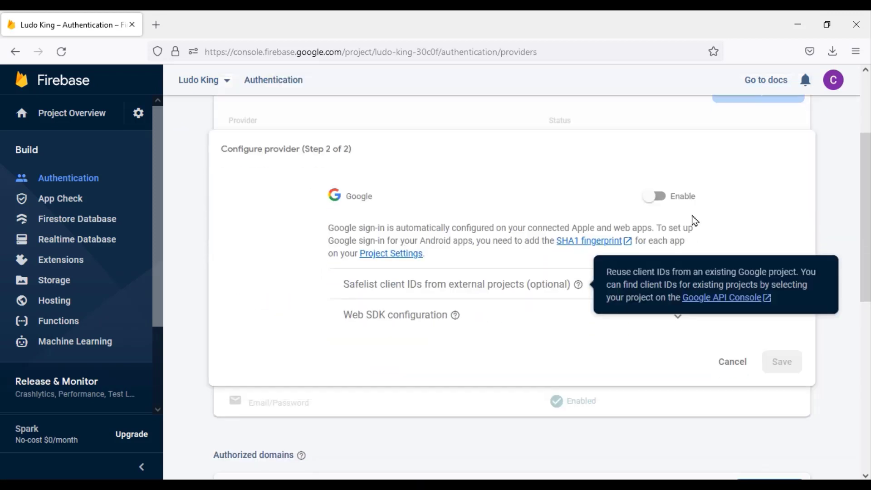
left_click(667, 200)
scroll(680, 313, "down", 3)
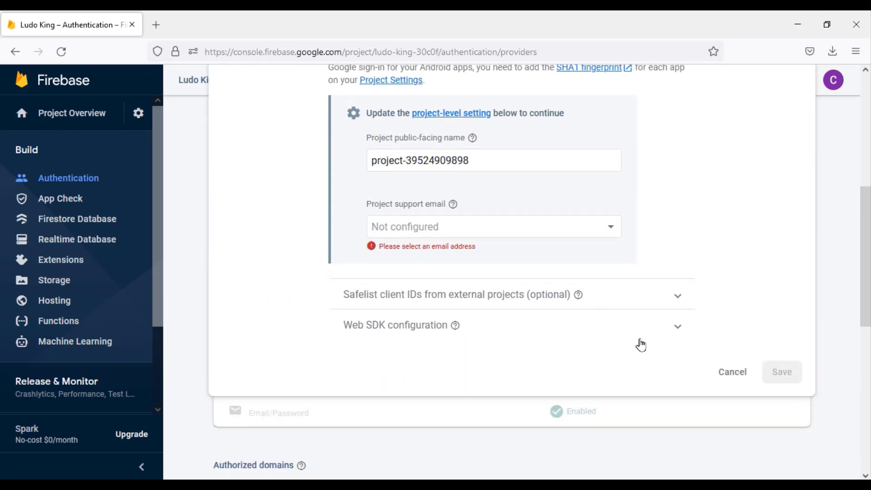
left_click(548, 234)
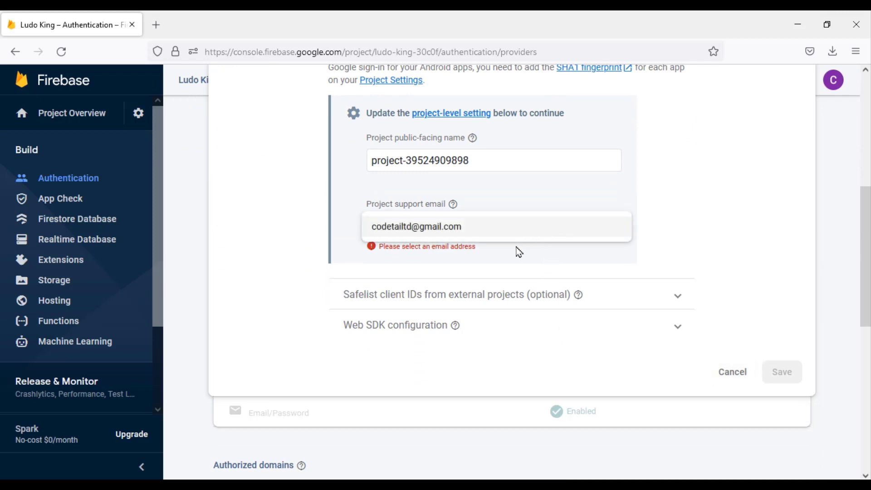
left_click(519, 237)
left_click(781, 372)
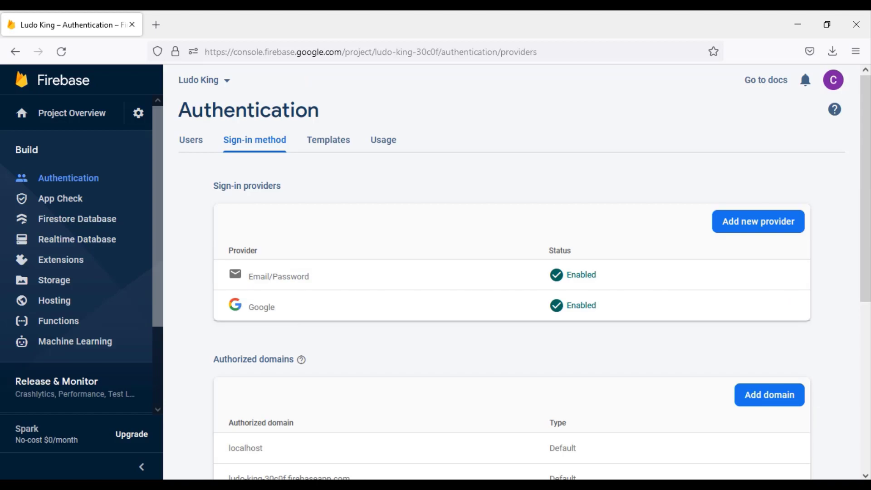
key("alt+Tab")
Switch the tree to Project view and delete the old google-services.json from the app folder
left_click(66, 56)
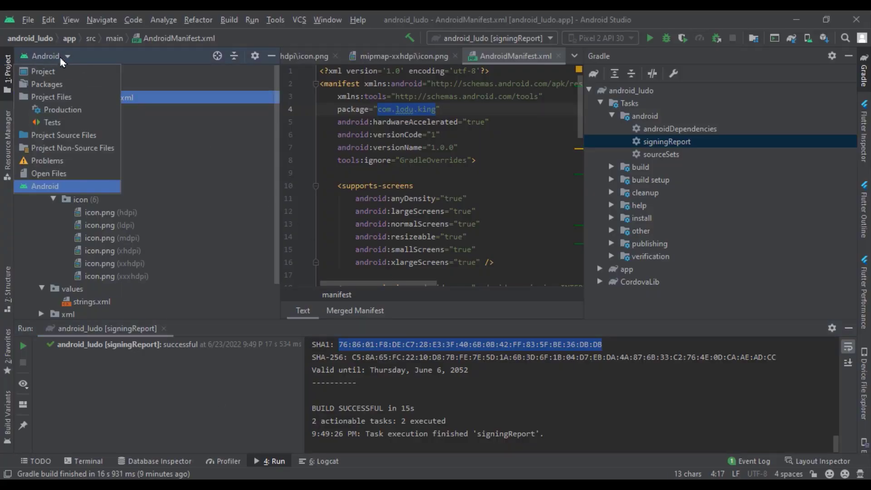
left_click(64, 72)
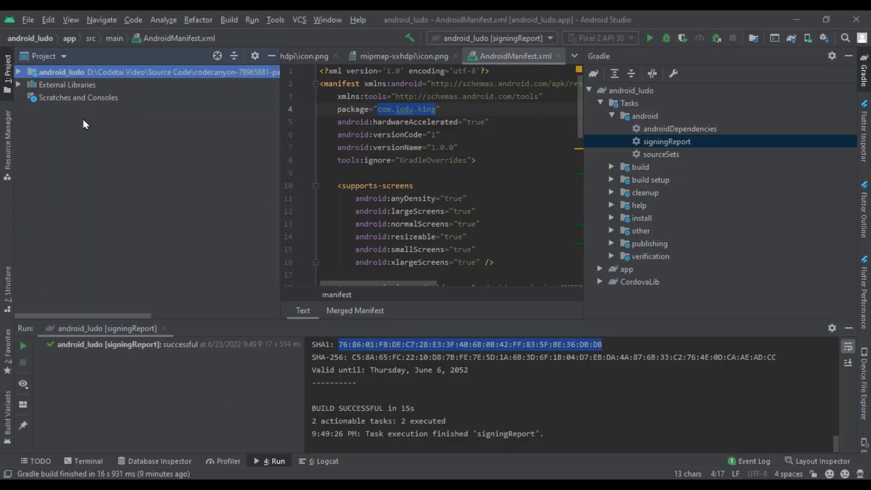
left_click(18, 72)
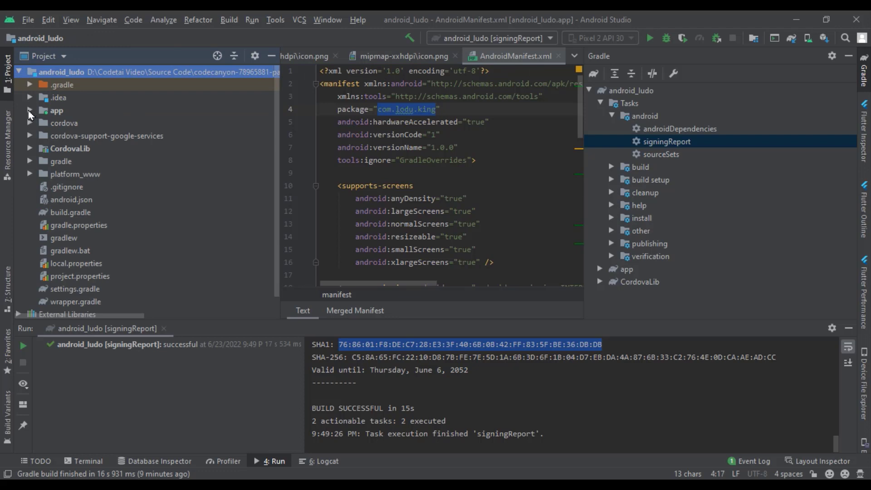
left_click(30, 110)
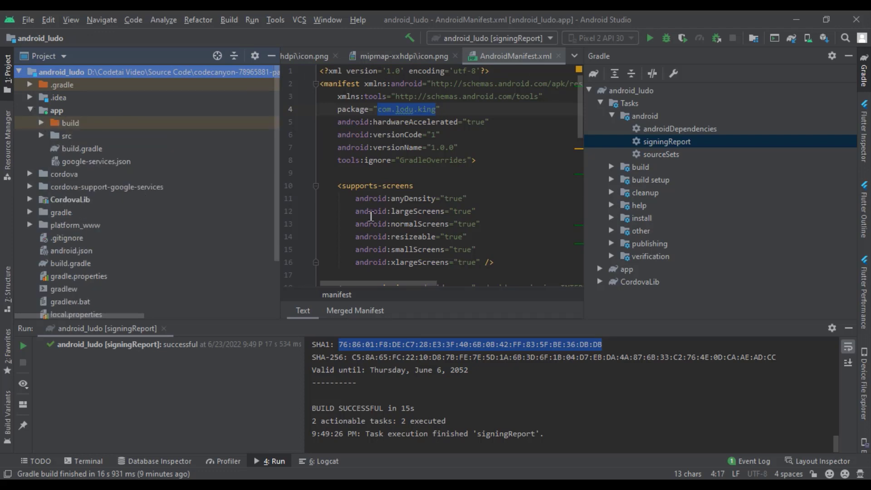
right_click(117, 161)
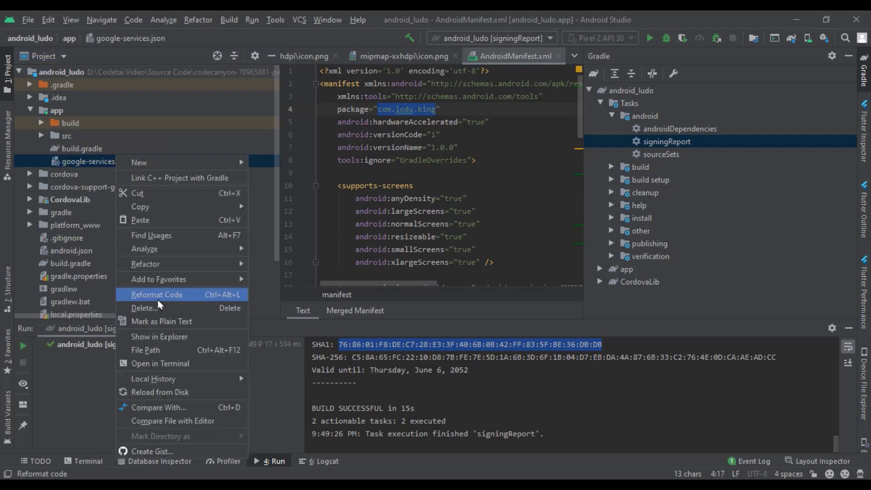
left_click(161, 309)
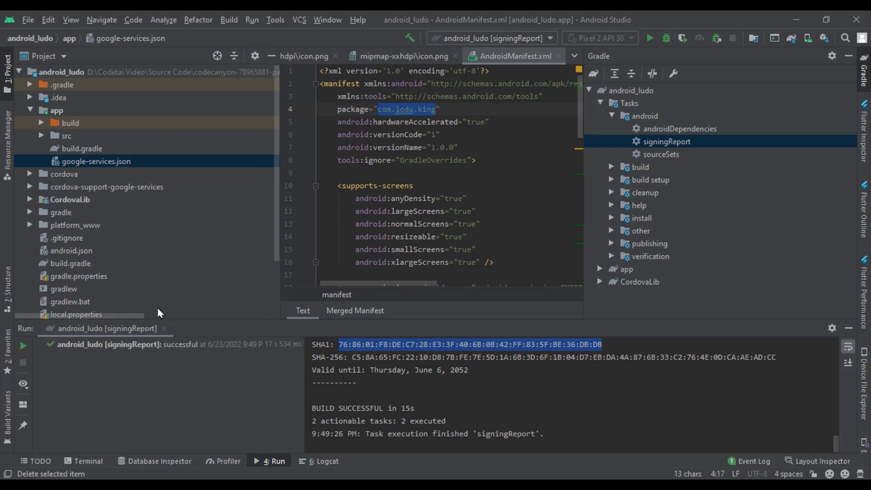
left_click(422, 279)
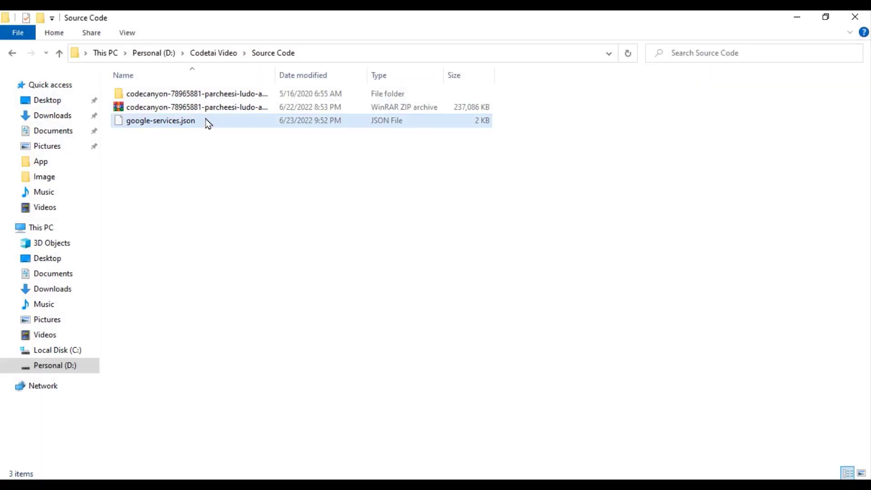
Copy the newly downloaded google-services.json in File Explorer
left_click(206, 125)
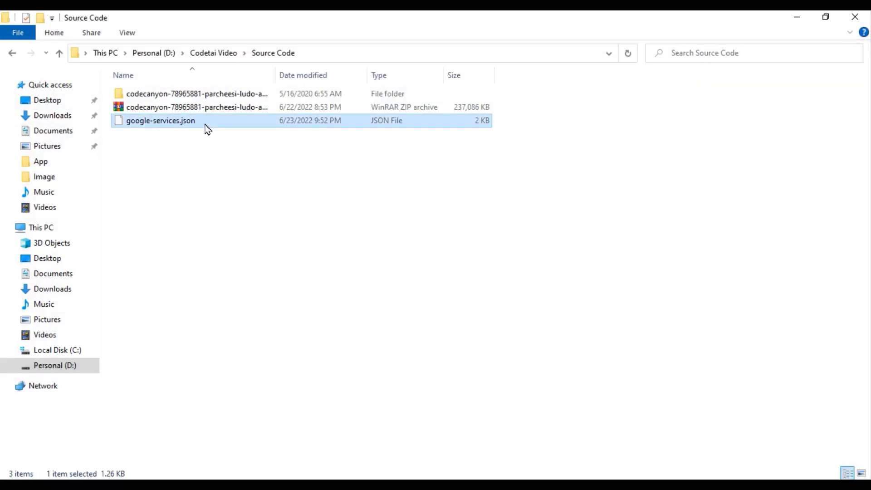
right_click(208, 129)
left_click(234, 282)
key("alt+Tab")
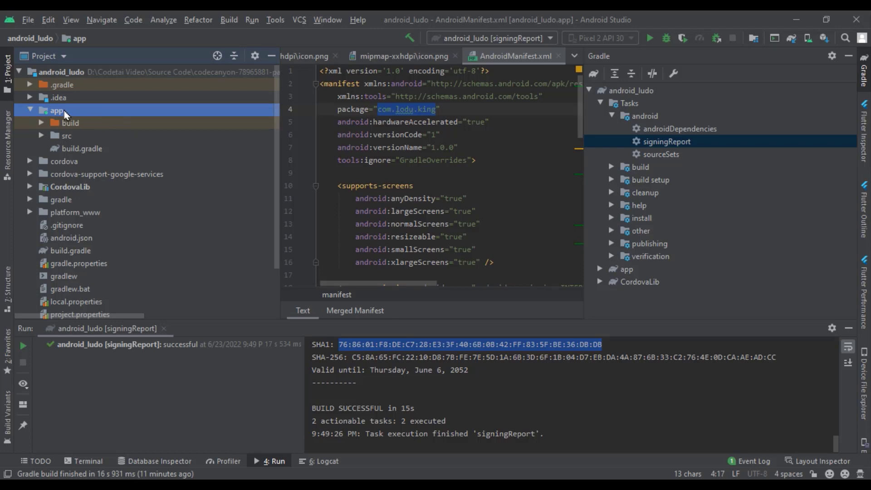
Paste the new google-services.json into app, hide the Gradle panel, and return to Android view
right_click(65, 113)
left_click(79, 170)
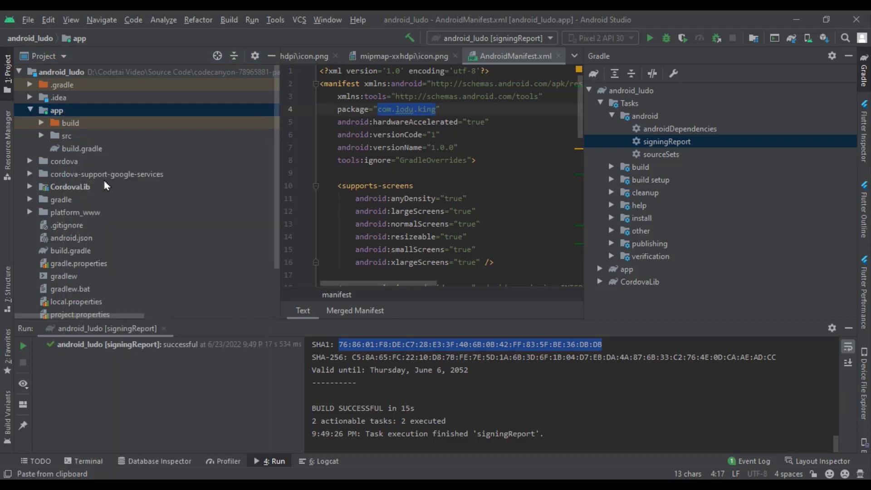
left_click(519, 291)
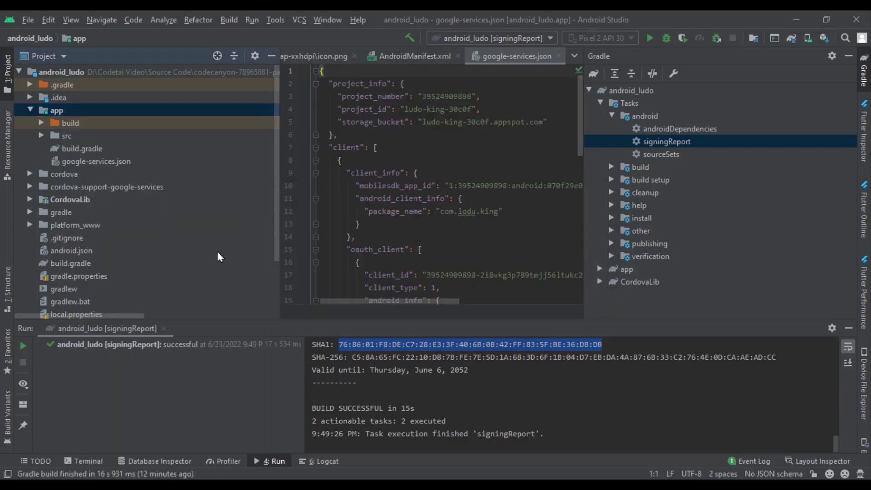
left_click(864, 70)
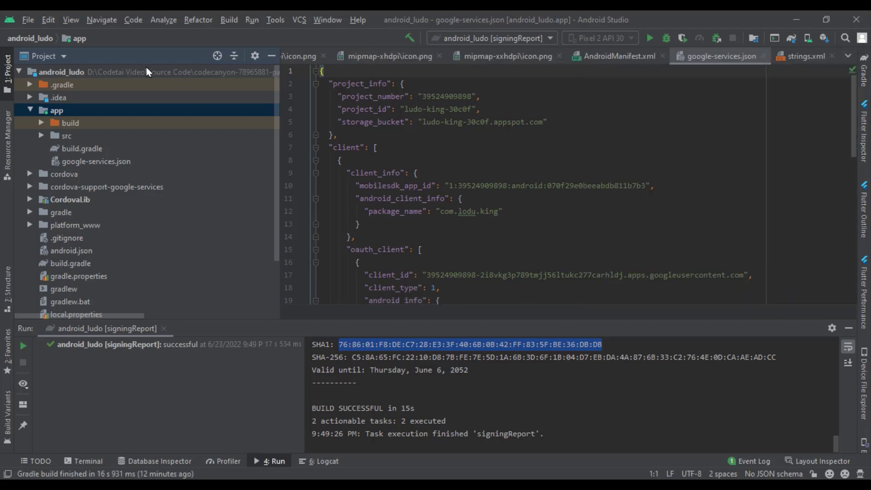
left_click(65, 57)
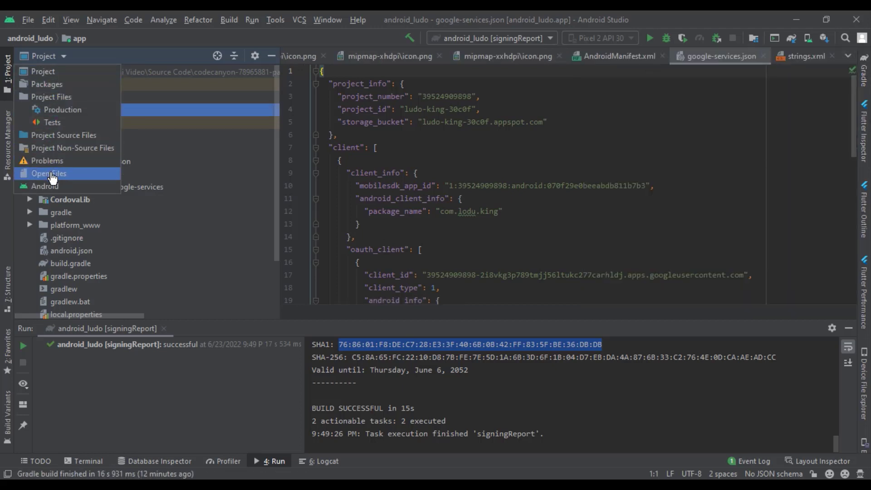
left_click(96, 186)
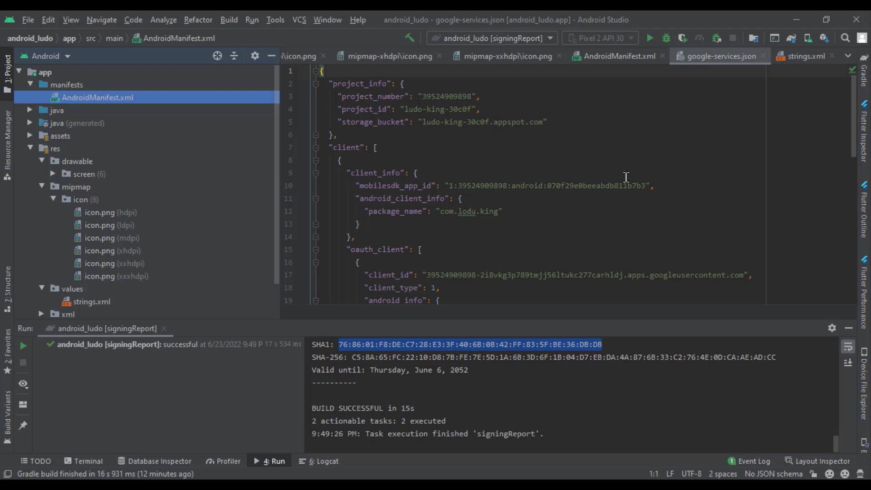
Run the 'app' configuration and launch Ludo King on the Pixel 2 API 30 emulator
left_click(545, 40)
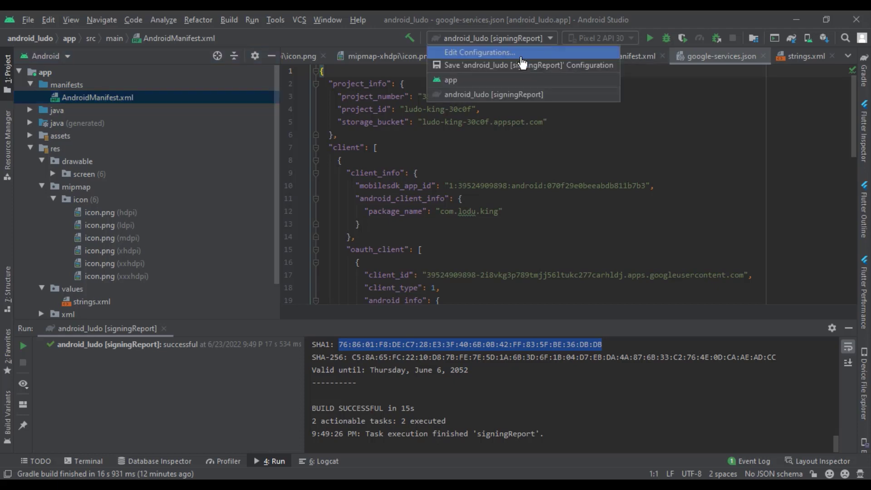
left_click(505, 82)
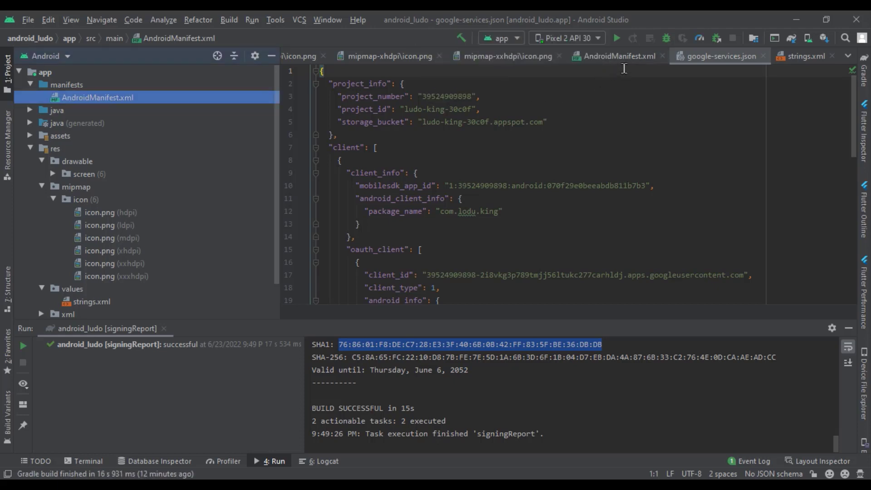
left_click(617, 39)
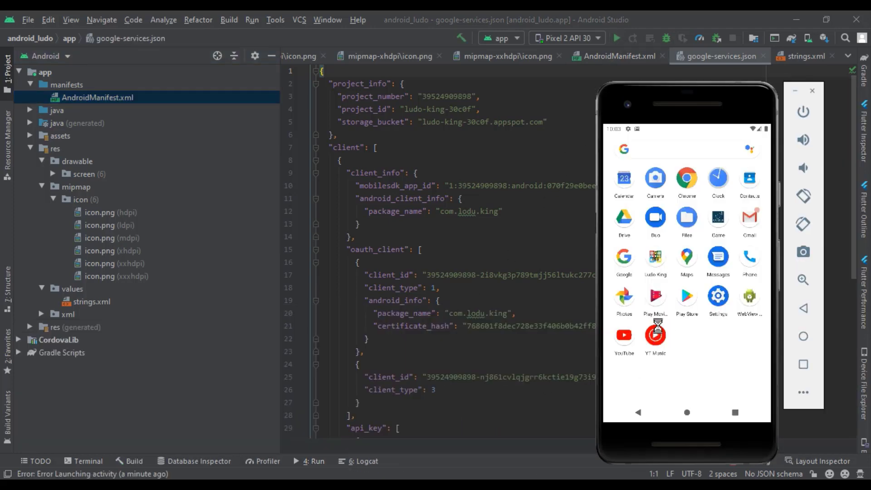
left_click(657, 263)
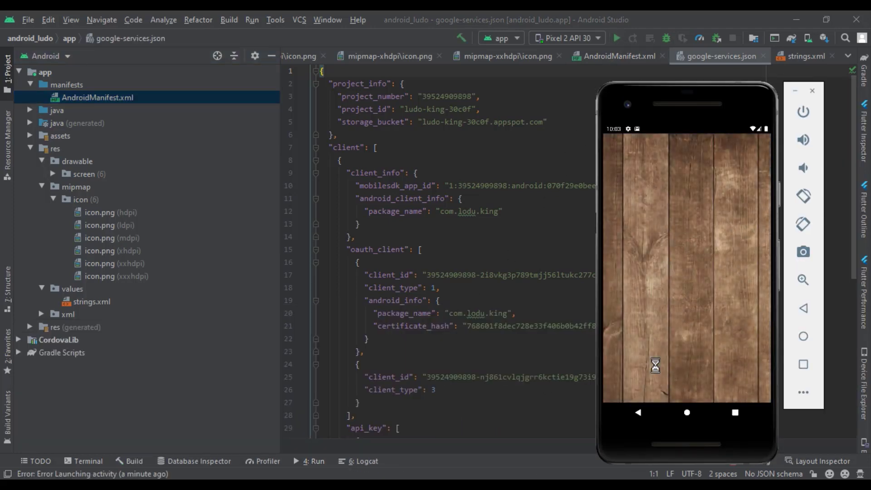